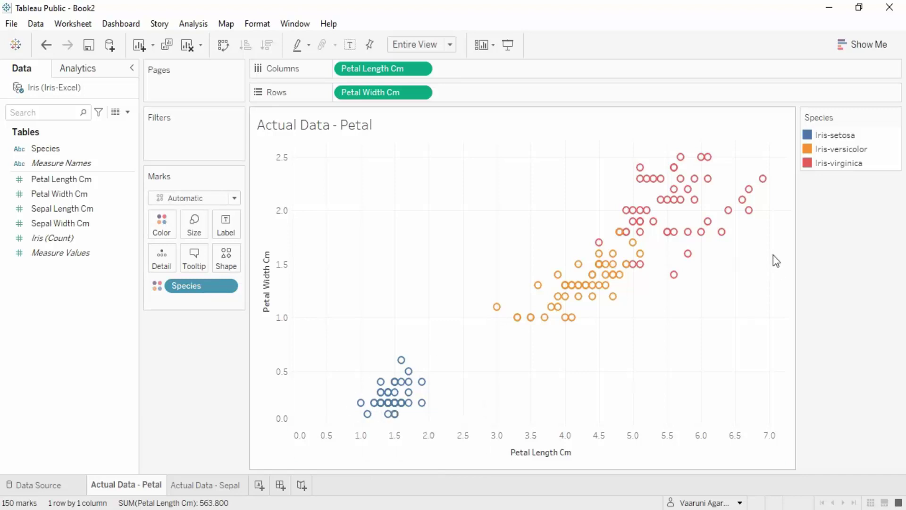
Select the Iris-setosa cluster in the petal scatter plot, examine its petal length and width values, and clear the selection.
{"action": "mouse_move", "coordinate": [639, 211]}
{"action": "left_click_drag", "start_coordinate": [479, 419], "coordinate": [285, 312]}
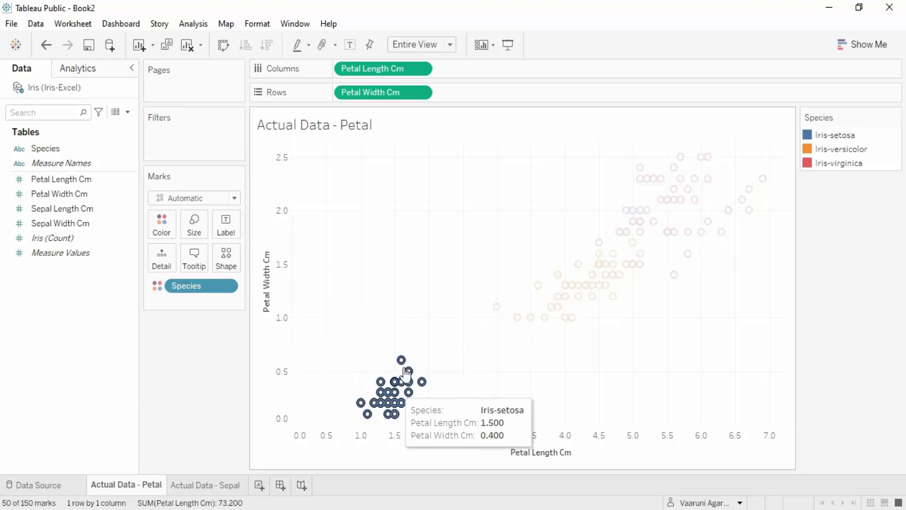
{"action": "right_click", "coordinate": [411, 400]}
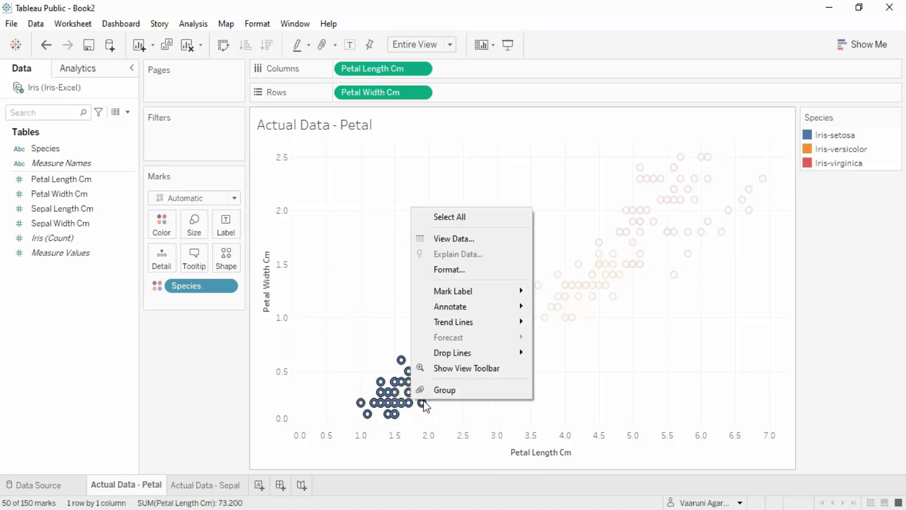
{"action": "left_click", "coordinate": [387, 402]}
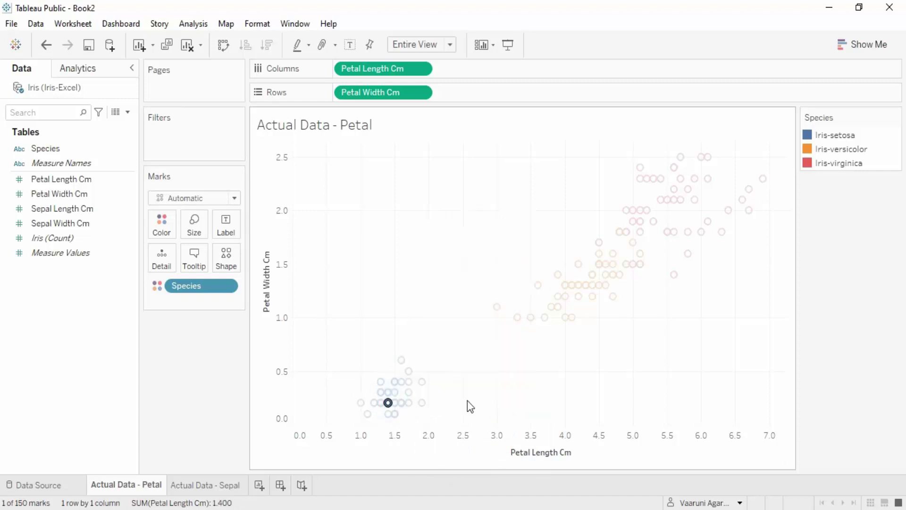
{"action": "left_click_drag", "start_coordinate": [471, 414], "coordinate": [293, 313]}
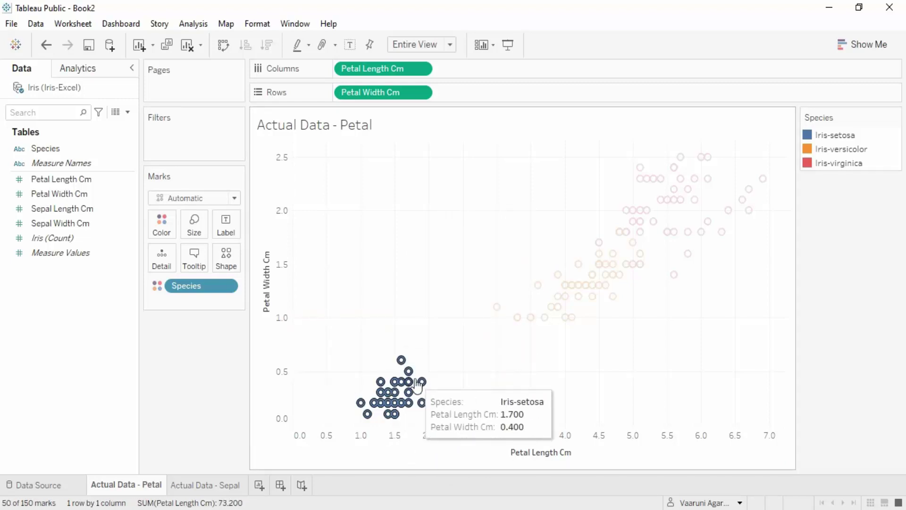
{"action": "mouse_move", "coordinate": [436, 378]}
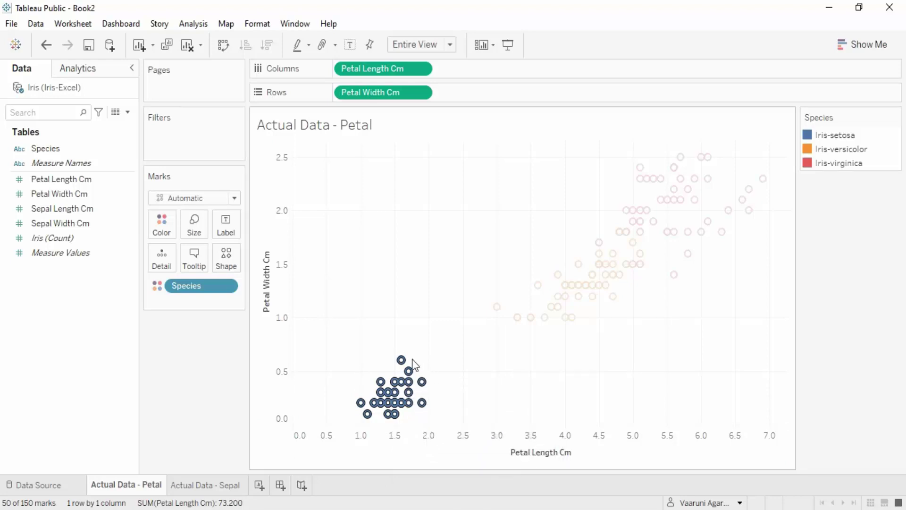
{"action": "mouse_move", "coordinate": [401, 363]}
{"action": "mouse_move", "coordinate": [420, 409]}
{"action": "mouse_move", "coordinate": [394, 424]}
{"action": "left_click", "coordinate": [695, 354]}
Try keeping only the Iris-versicolor marks in the petal scatter plot, and undo the filter.
{"action": "left_click", "coordinate": [829, 154]}
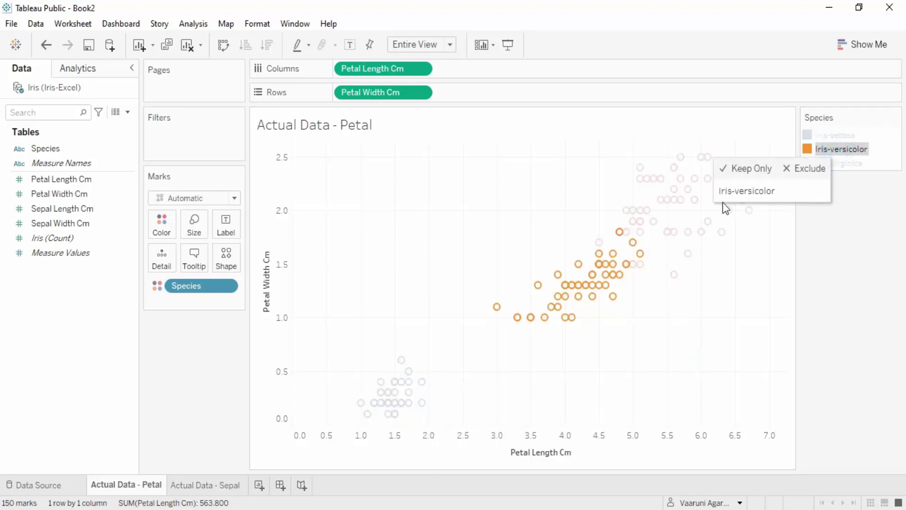
{"action": "left_click", "coordinate": [736, 166]}
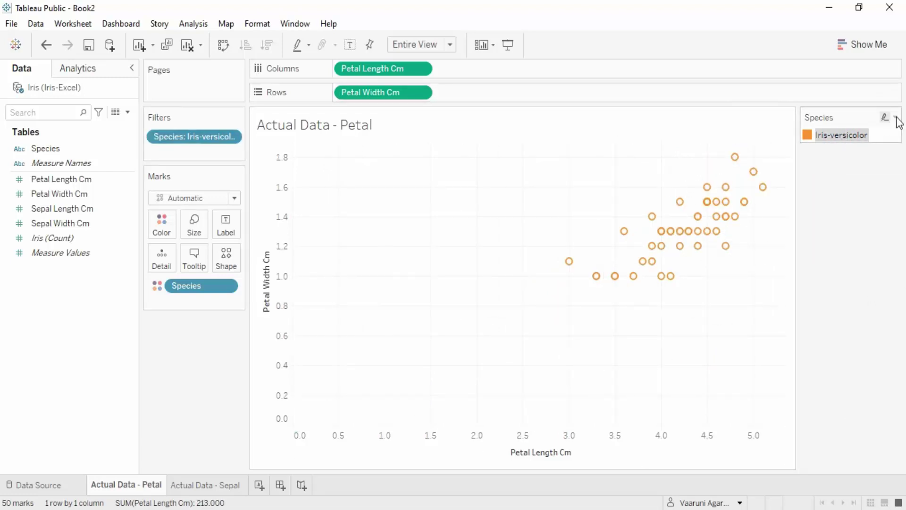
{"action": "key", "text": "ctrl+z"}
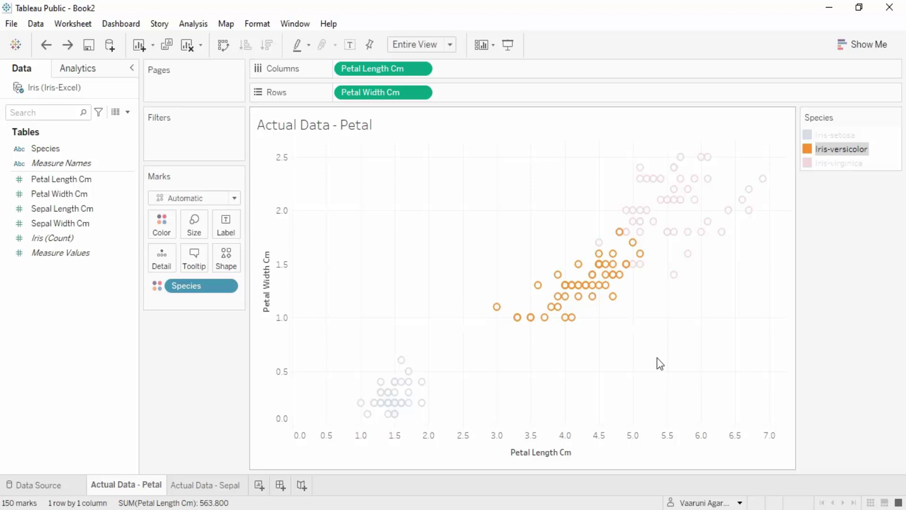
Examine the petal measurements across the highlighted Iris-versicolor marks and clear the highlight.
{"action": "mouse_move", "coordinate": [498, 319]}
{"action": "mouse_move", "coordinate": [620, 236]}
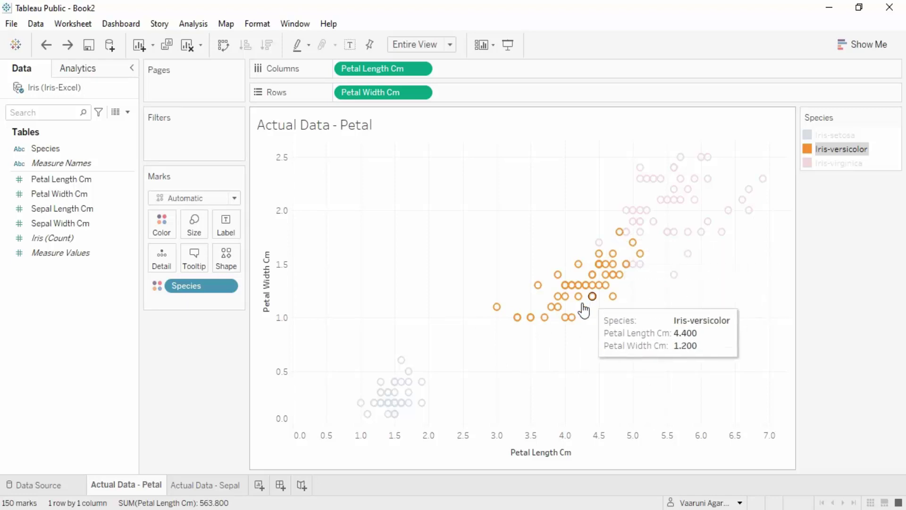
{"action": "mouse_move", "coordinate": [565, 320]}
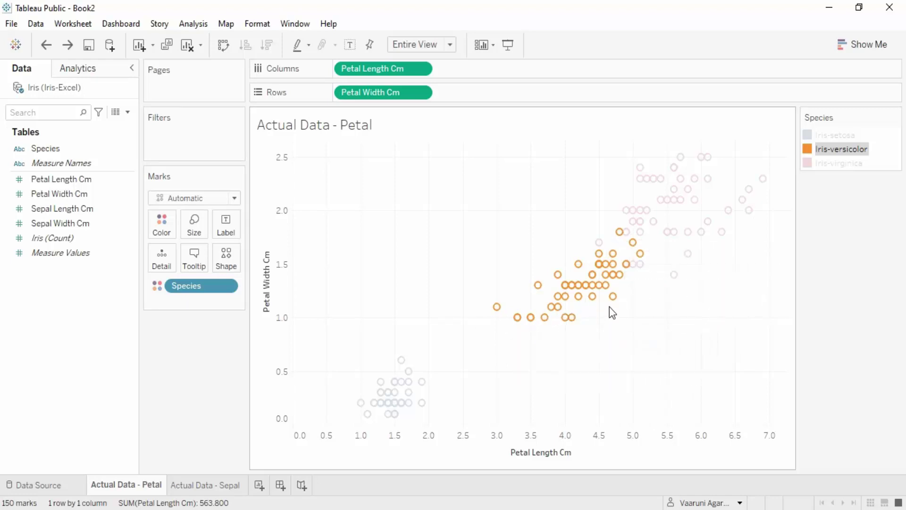
{"action": "mouse_move", "coordinate": [642, 249]}
{"action": "left_click", "coordinate": [755, 301]}
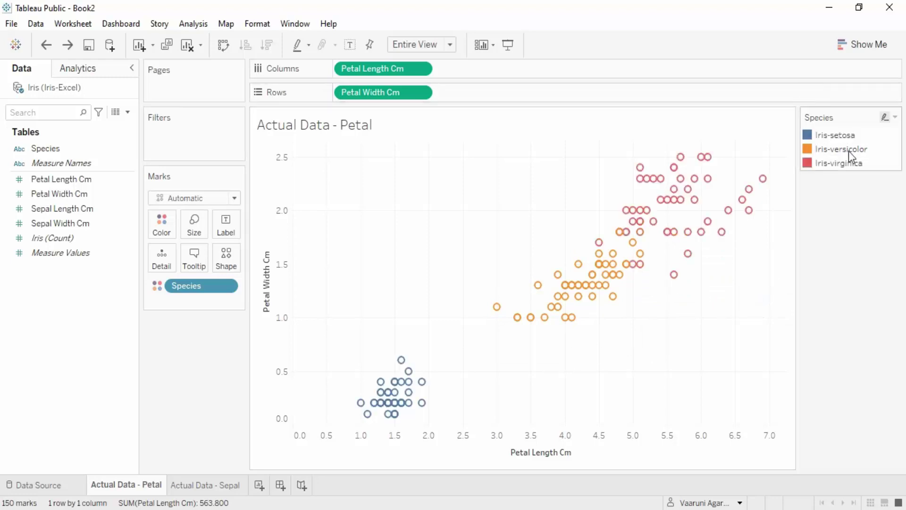
Highlight Iris-virginica in the petal scatter plot, clear the highlight, and compare the three species clusters.
{"action": "left_click", "coordinate": [849, 168]}
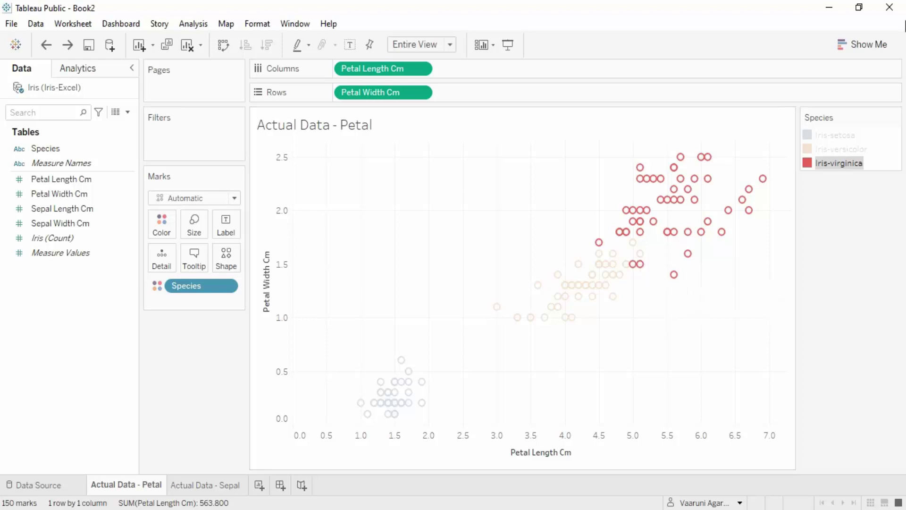
{"action": "left_click", "coordinate": [755, 295]}
{"action": "mouse_move", "coordinate": [716, 240]}
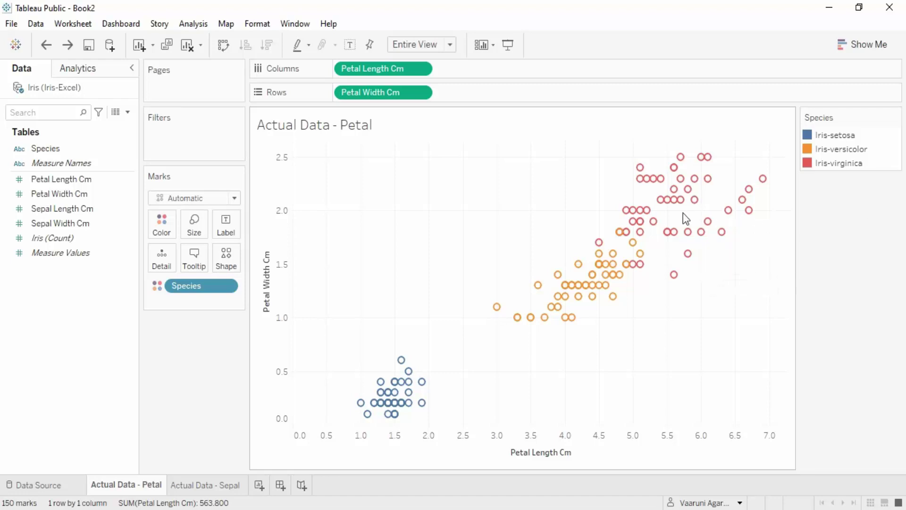
{"action": "mouse_move", "coordinate": [699, 162]}
{"action": "mouse_move", "coordinate": [577, 288]}
{"action": "mouse_move", "coordinate": [428, 403]}
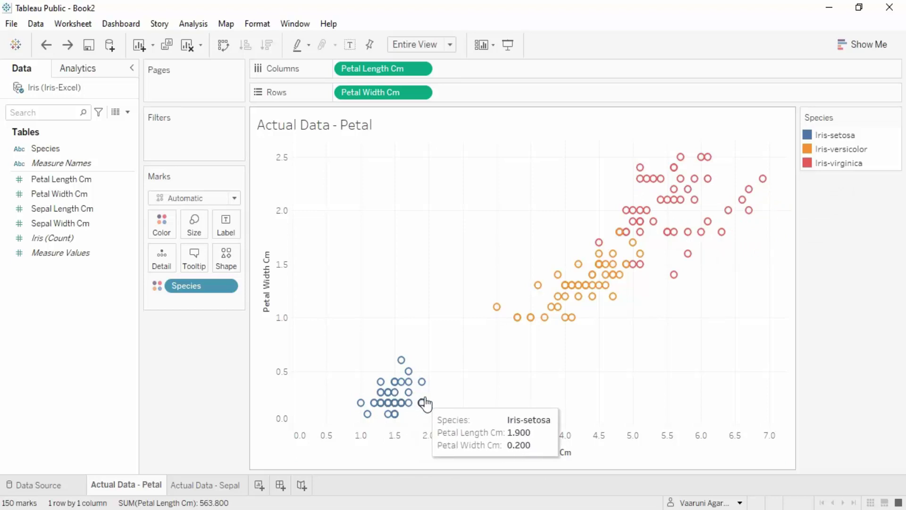
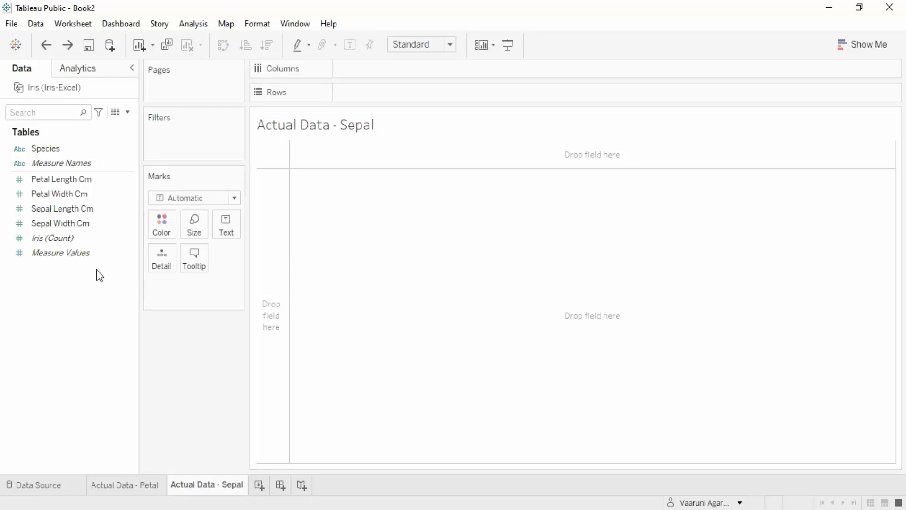
On the Actual Data - Sepal sheet, plot Sepal Length Cm on columns against Sepal Width Cm on rows with measures disaggregated.
{"action": "left_click", "coordinate": [139, 486]}
{"action": "left_click", "coordinate": [182, 488]}
{"action": "left_click_drag", "start_coordinate": [61, 208], "coordinate": [366, 68]}
{"action": "left_click_drag", "start_coordinate": [42, 223], "coordinate": [379, 90]}
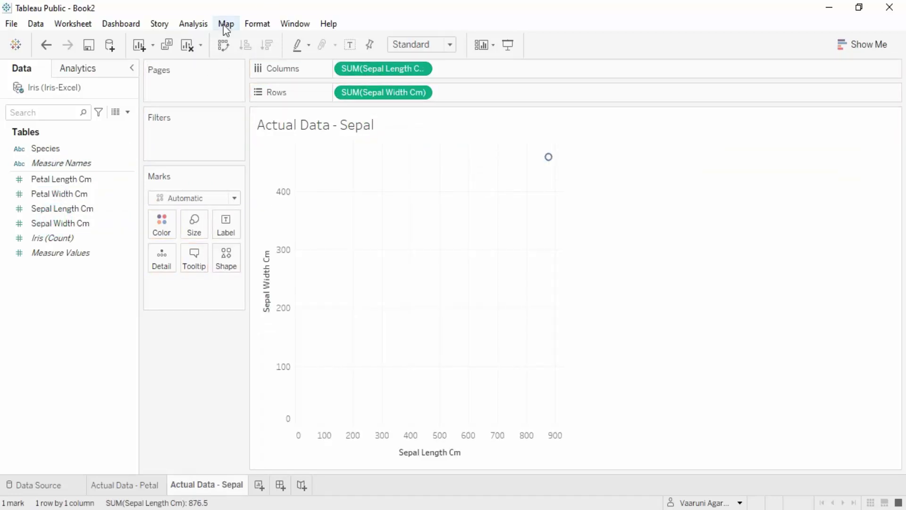
{"action": "left_click", "coordinate": [193, 23]}
{"action": "left_click", "coordinate": [208, 55]}
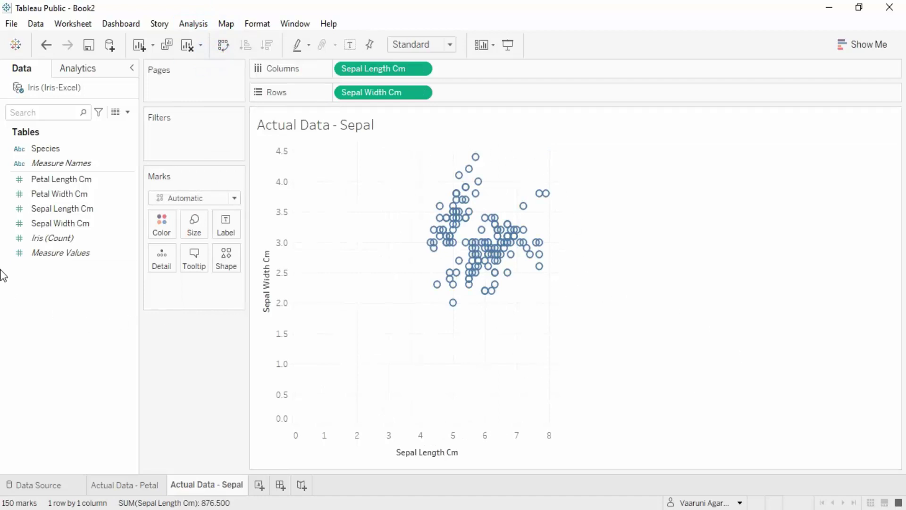
Color the sepal scatter plot by Species and fit it to Entire View.
{"action": "left_click_drag", "start_coordinate": [42, 147], "coordinate": [161, 222]}
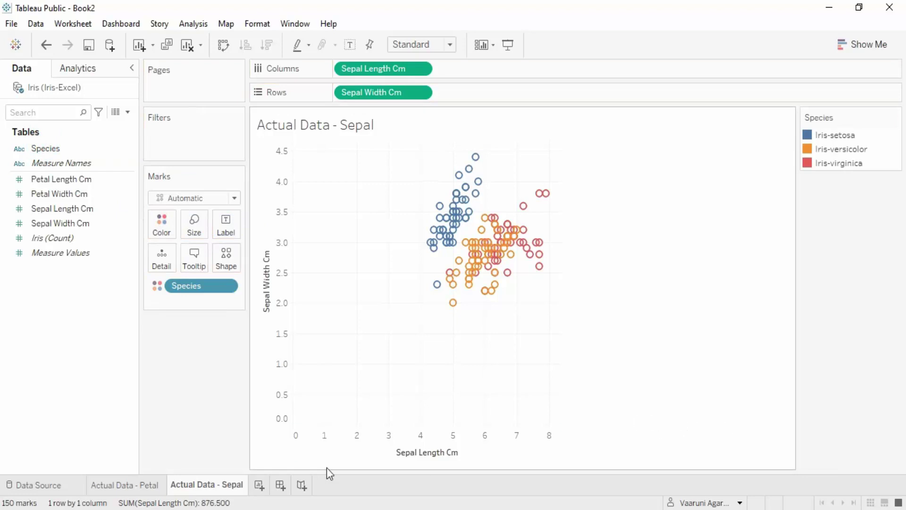
{"action": "left_click", "coordinate": [448, 43]}
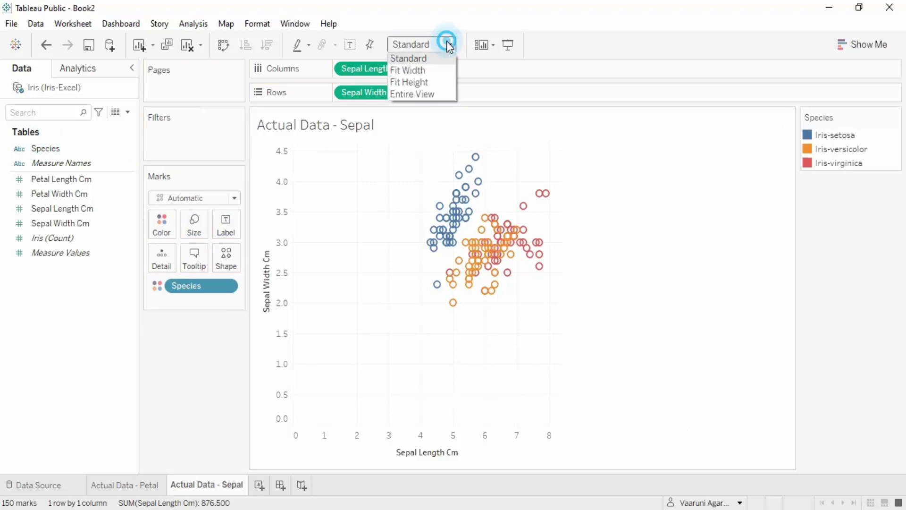
{"action": "left_click", "coordinate": [435, 93]}
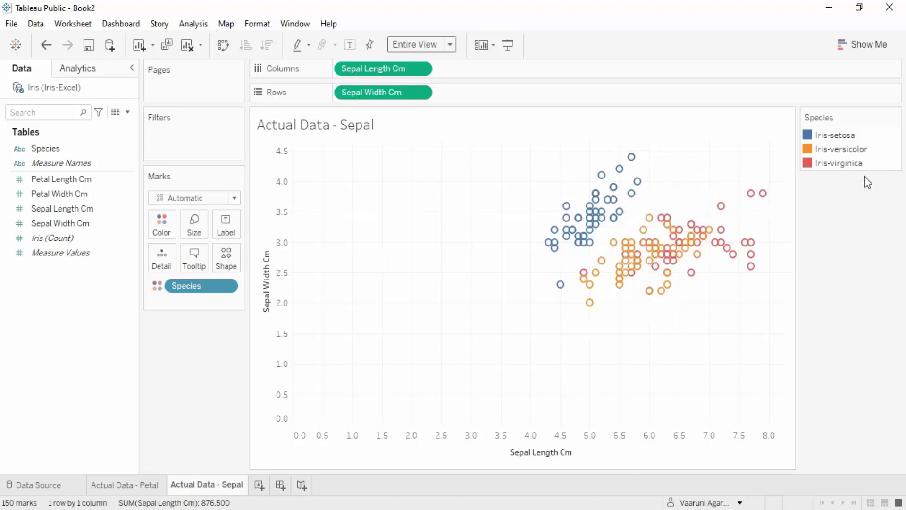
Highlight Iris-setosa, Iris-versicolor and Iris-virginica one after another in the sepal scatter plot, and clear the highlight.
{"action": "left_click", "coordinate": [840, 138]}
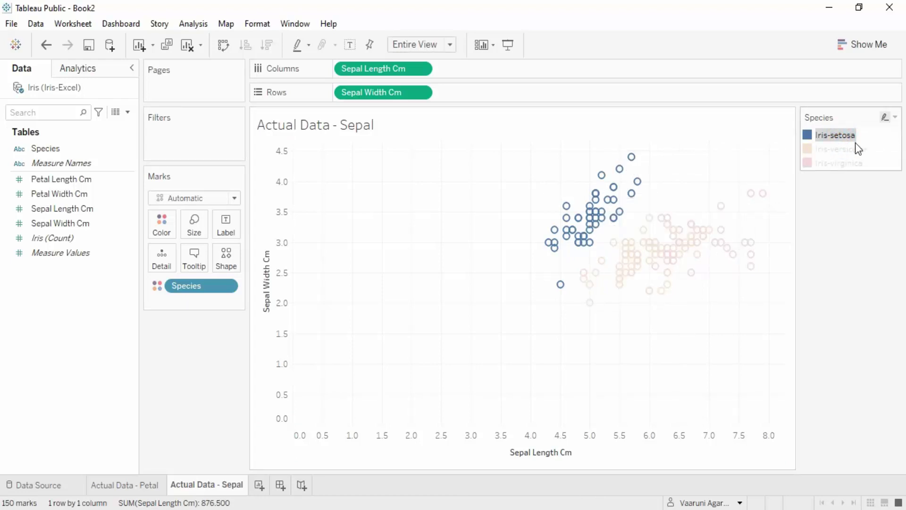
{"action": "left_click", "coordinate": [854, 148]}
{"action": "left_click", "coordinate": [842, 164]}
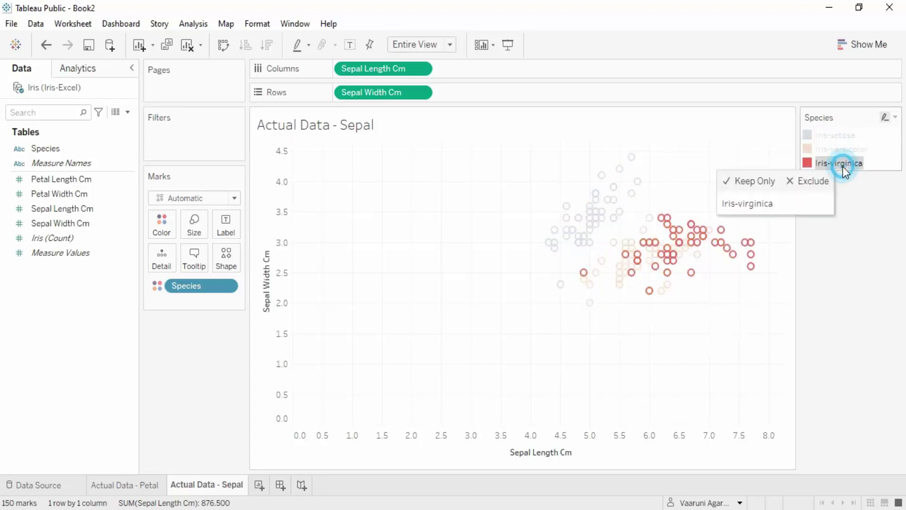
{"action": "left_click", "coordinate": [541, 379]}
Compare how the species separate in the Actual Data - Petal and Actual Data - Sepal scatter plots.
{"action": "left_click", "coordinate": [143, 481]}
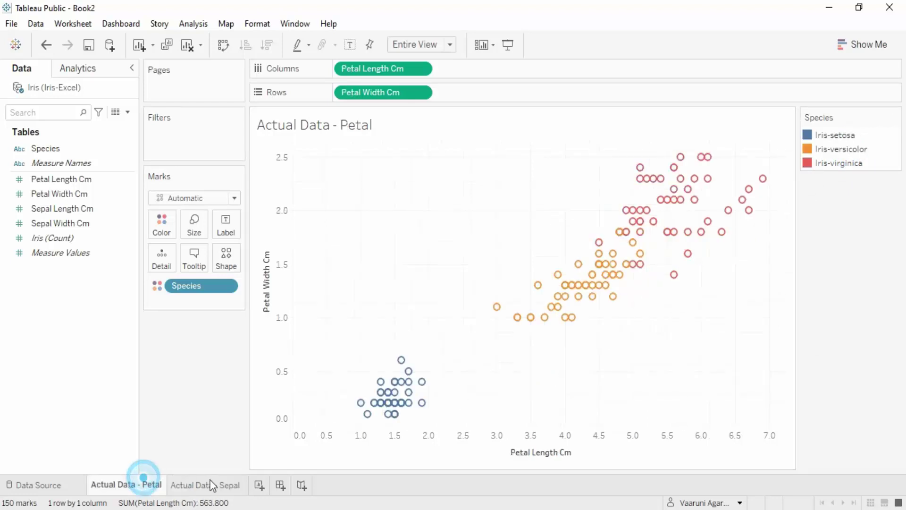
{"action": "left_click", "coordinate": [227, 484]}
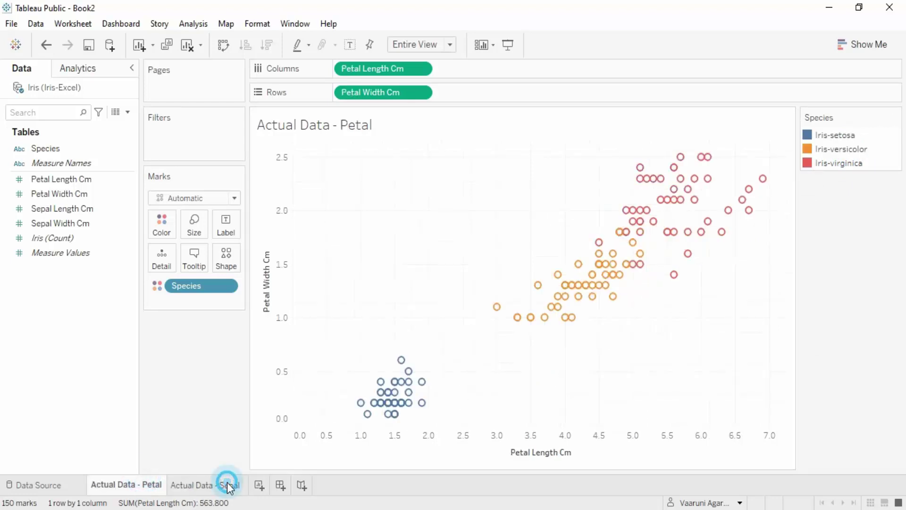
{"action": "left_click", "coordinate": [139, 481]}
{"action": "mouse_move", "coordinate": [197, 487]}
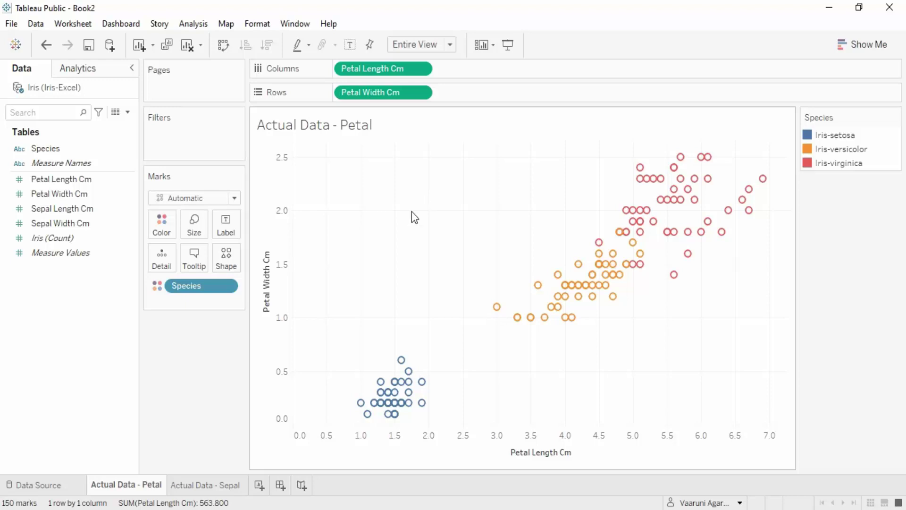
{"action": "left_click", "coordinate": [189, 485]}
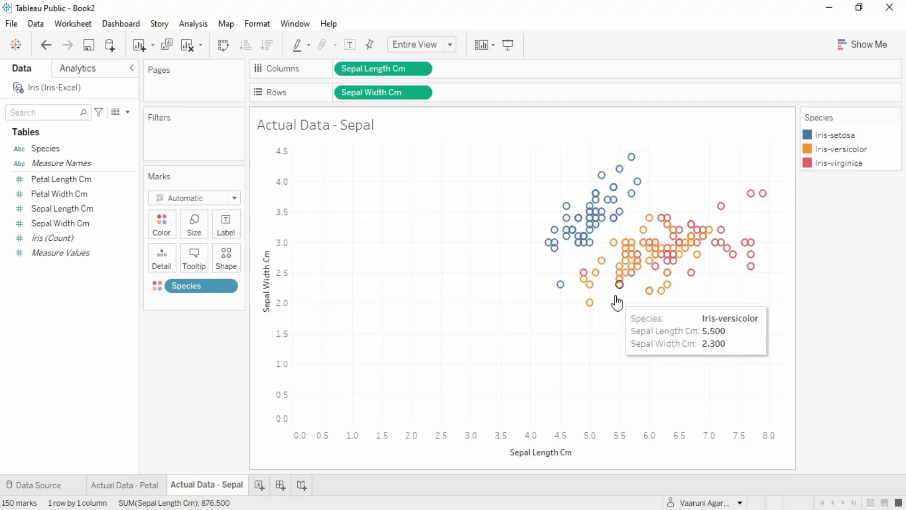
{"action": "left_click", "coordinate": [148, 485]}
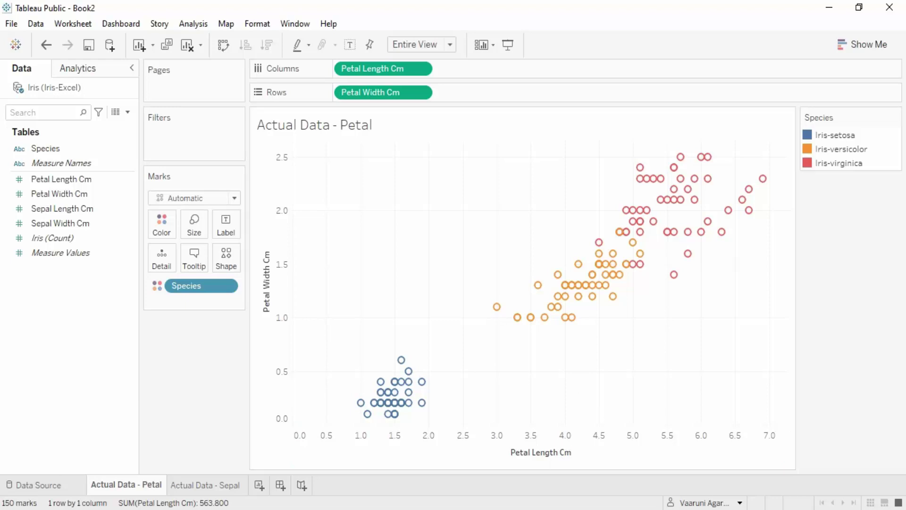
{"action": "left_click", "coordinate": [232, 486]}
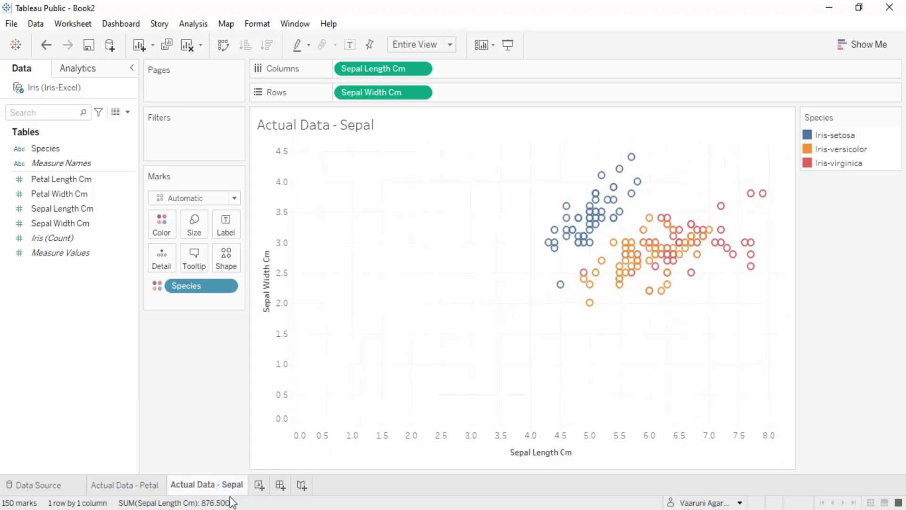
Move the Actual Data - Sepal sheet ahead of Actual Data - Petal and open the petal sheet.
{"action": "left_click_drag", "start_coordinate": [189, 485], "coordinate": [95, 491]}
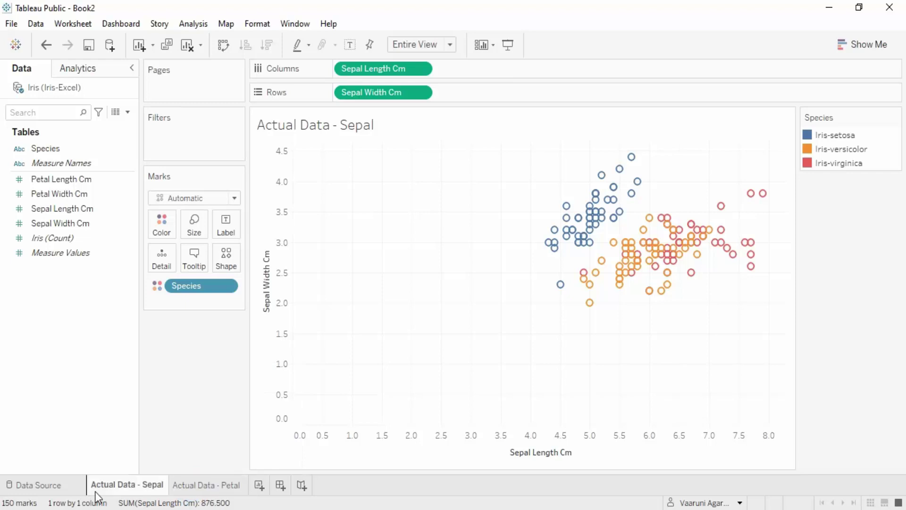
{"action": "left_click", "coordinate": [220, 486]}
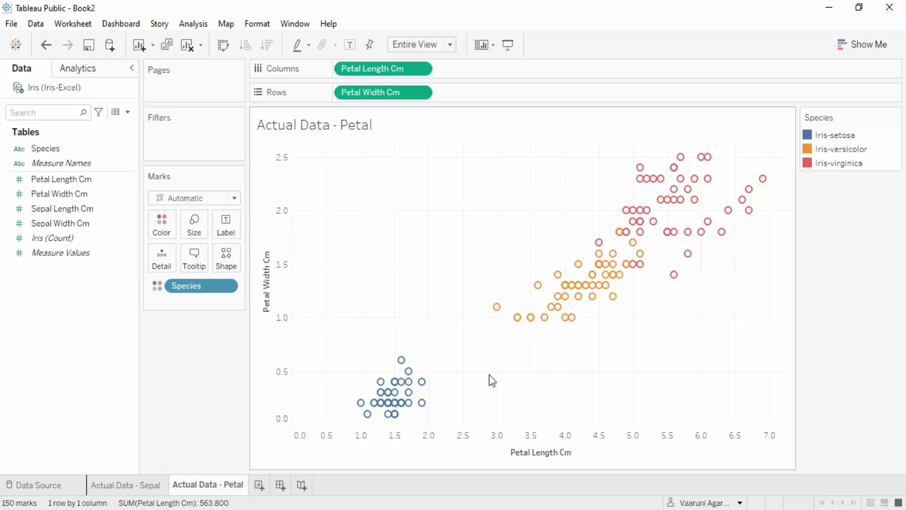
Add a new worksheet after Actual Data - Petal and name it ML Algo.
{"action": "left_click", "coordinate": [258, 486]}
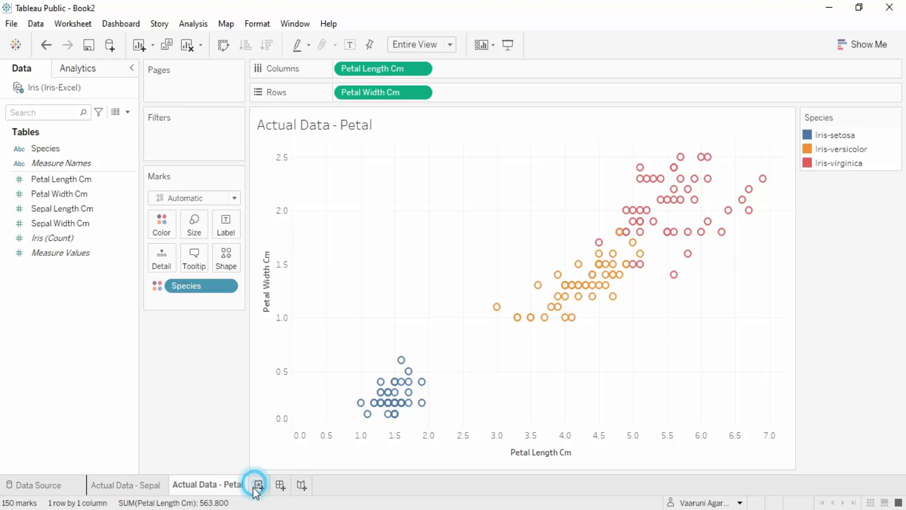
{"action": "right_click", "coordinate": [255, 484]}
{"action": "left_click", "coordinate": [324, 333]}
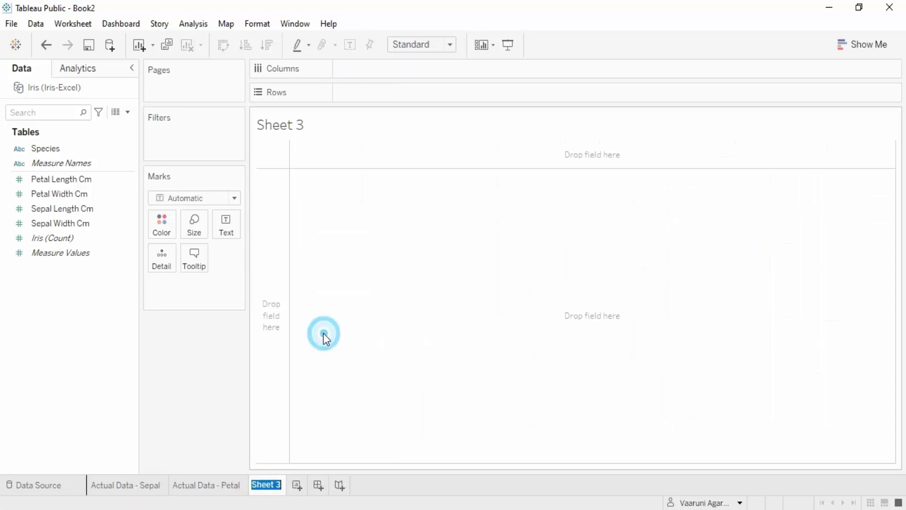
{"action": "type", "text": "ML A"}
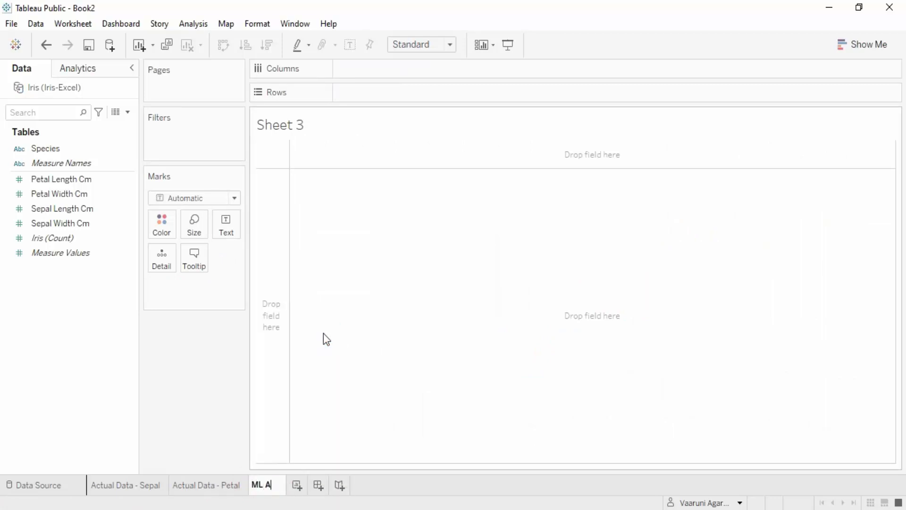
{"action": "type", "text": "lgo"}
{"action": "key", "text": "Return"}
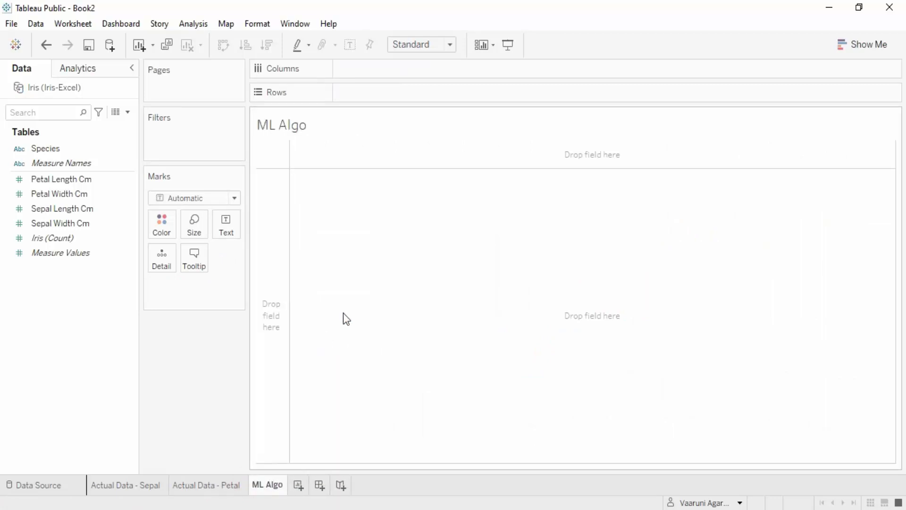
Plot Petal Length Cm in columns against Petal Width Cm in rows on ML Algo and turn off measure aggregation.
{"action": "left_click_drag", "start_coordinate": [75, 194], "coordinate": [383, 68]}
{"action": "left_click_drag", "start_coordinate": [83, 194], "coordinate": [385, 93]}
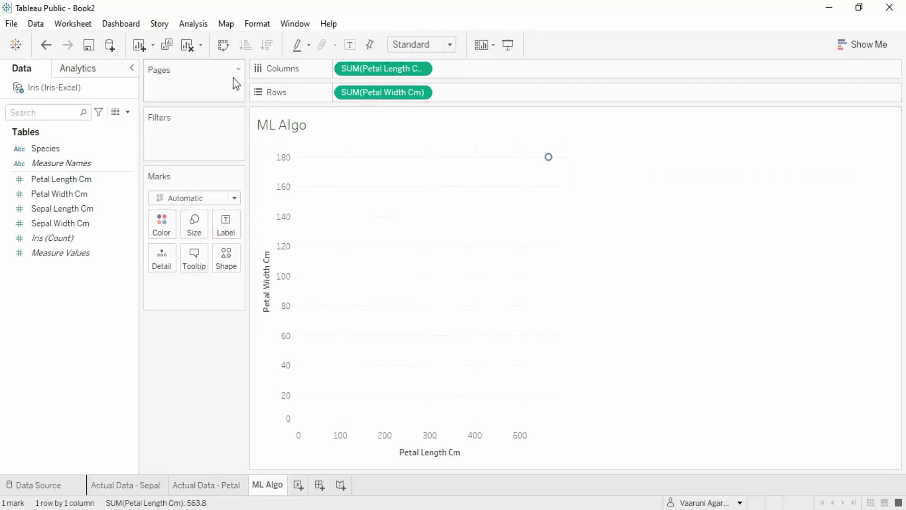
{"action": "left_click", "coordinate": [212, 483]}
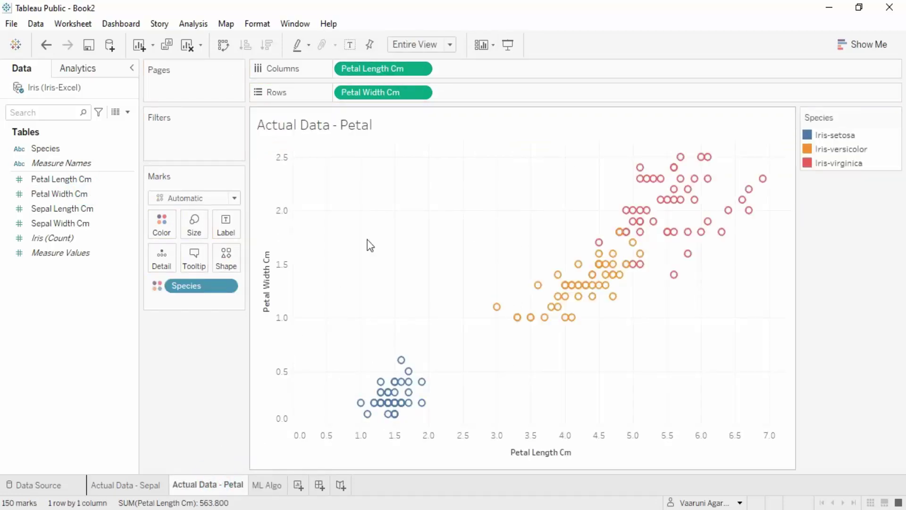
{"action": "left_click", "coordinate": [275, 486]}
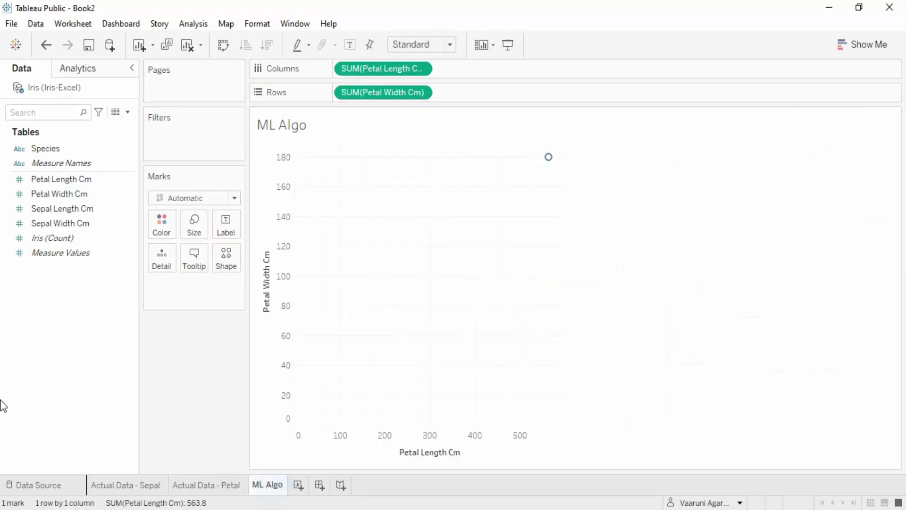
{"action": "left_click", "coordinate": [195, 25]}
{"action": "left_click", "coordinate": [208, 55]}
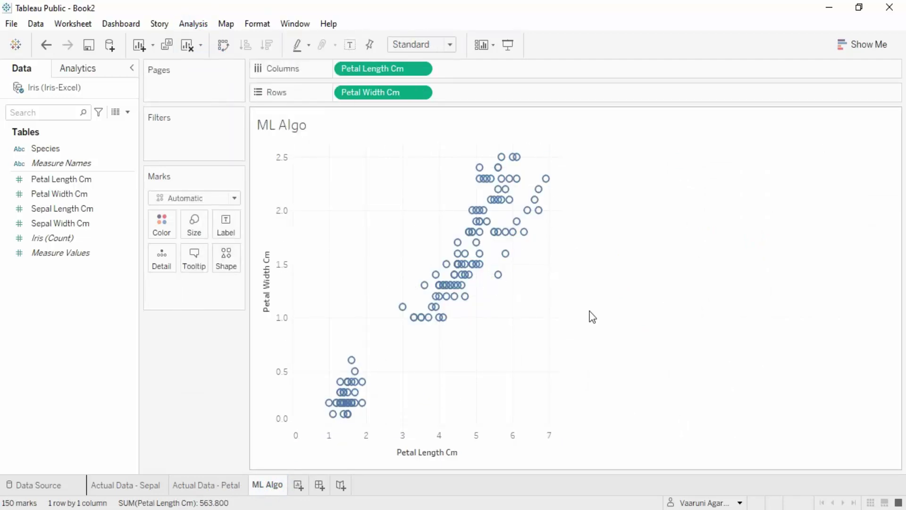
Cluster the ML Algo marks by petal length and width with an automatic number of clusters, and fit the chart to Entire View.
{"action": "left_click", "coordinate": [79, 70]}
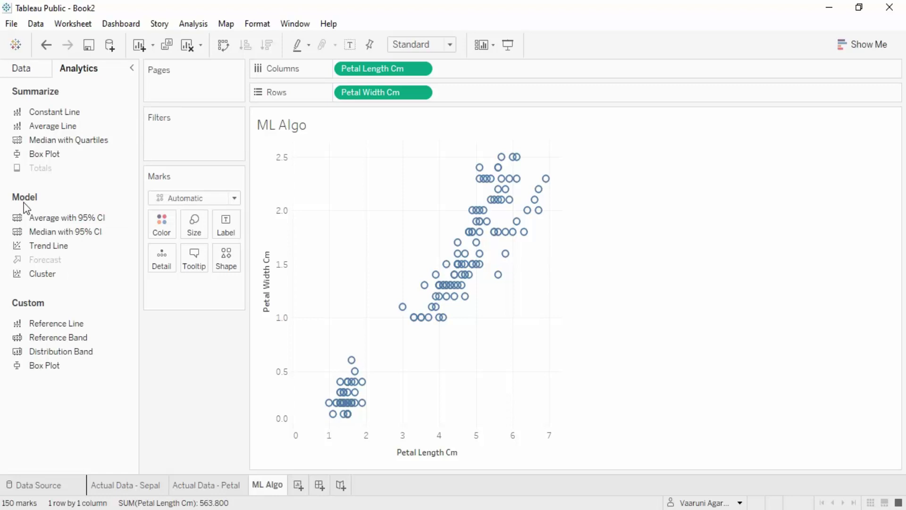
{"action": "double_click", "coordinate": [49, 275]}
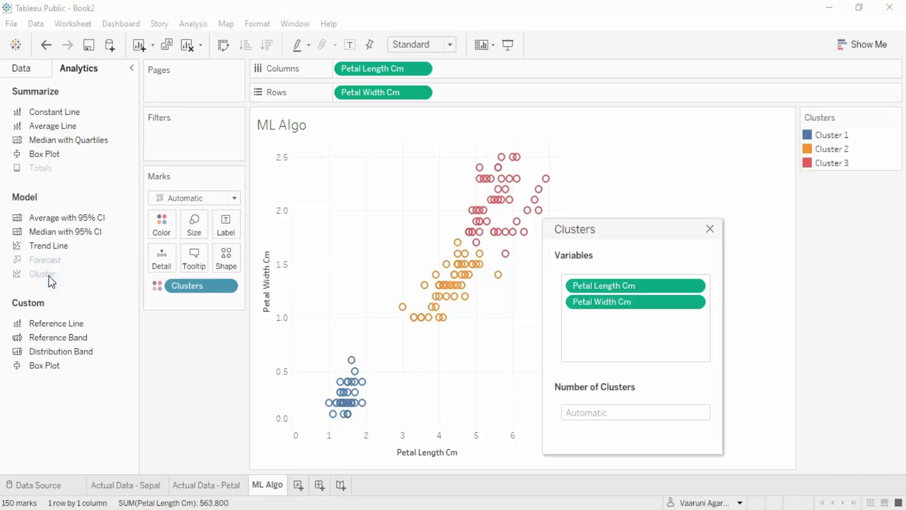
{"action": "left_click_drag", "start_coordinate": [623, 229], "coordinate": [674, 138]}
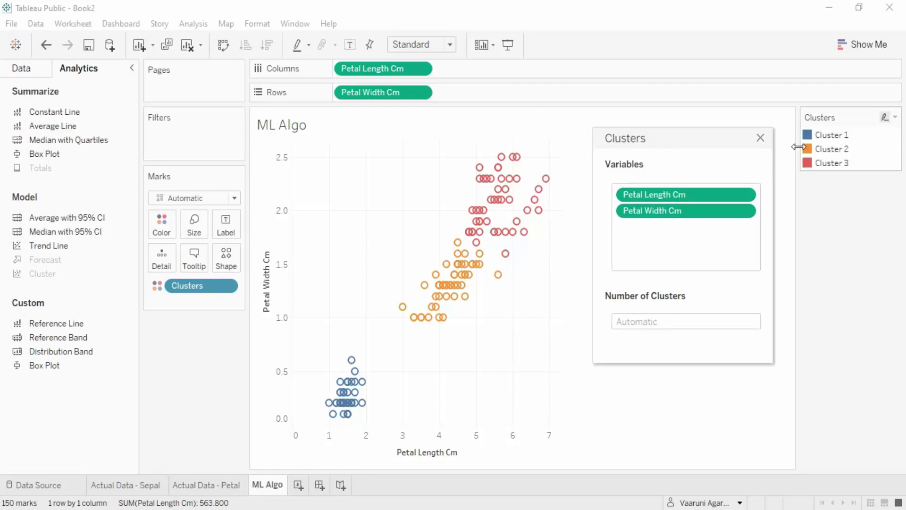
{"action": "left_click", "coordinate": [760, 137]}
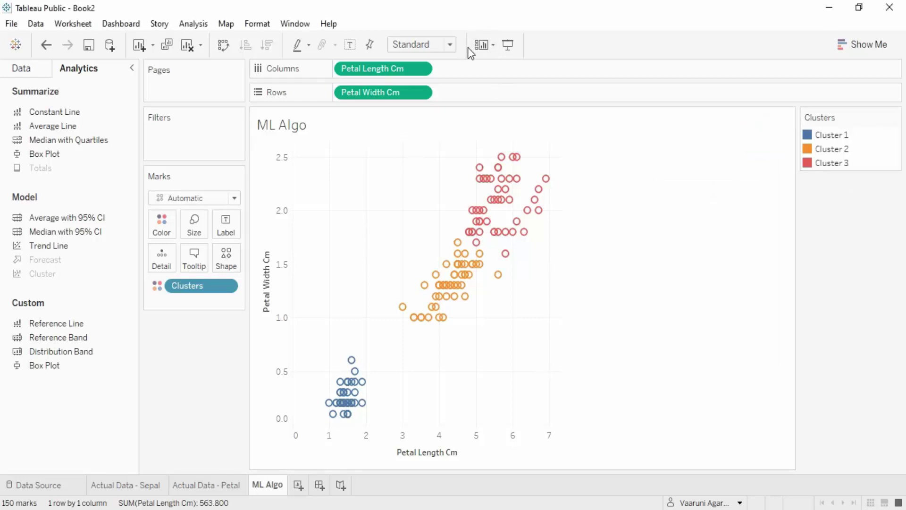
{"action": "left_click", "coordinate": [451, 44]}
{"action": "left_click", "coordinate": [433, 90]}
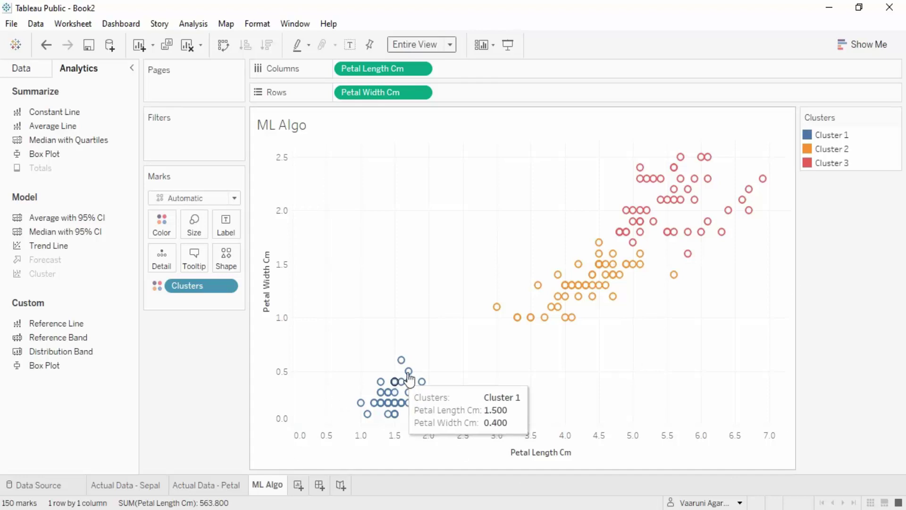
Compare the cluster assignments on ML Algo with the species in Actual Data - Petal, especially where orange and red marks meet.
{"action": "mouse_move", "coordinate": [361, 418]}
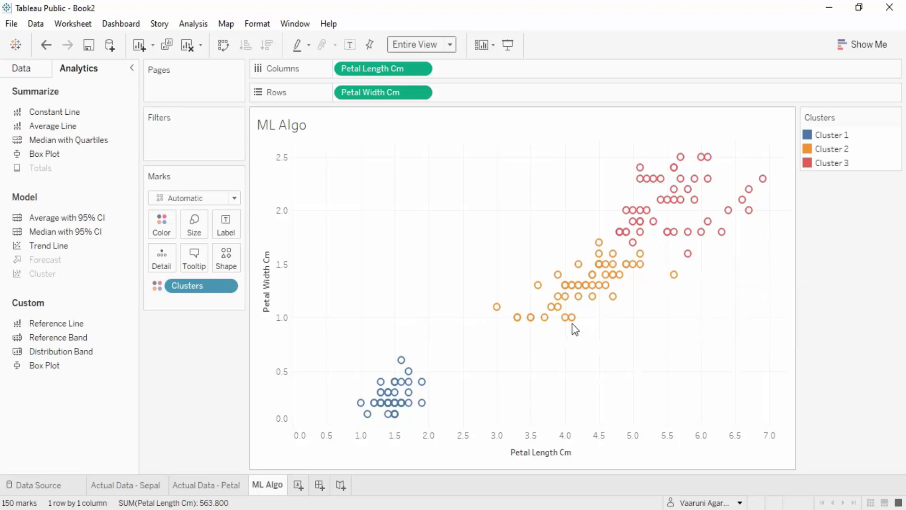
{"action": "left_click", "coordinate": [200, 484]}
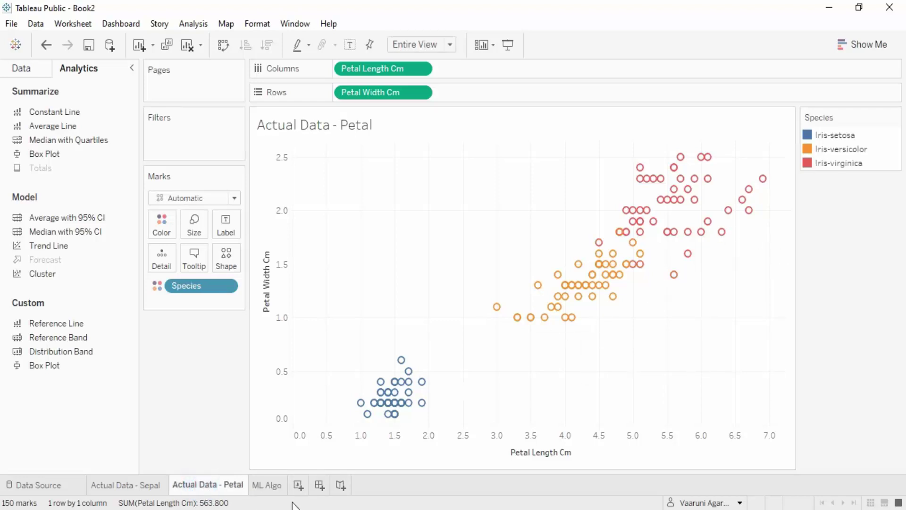
{"action": "mouse_move", "coordinate": [627, 270]}
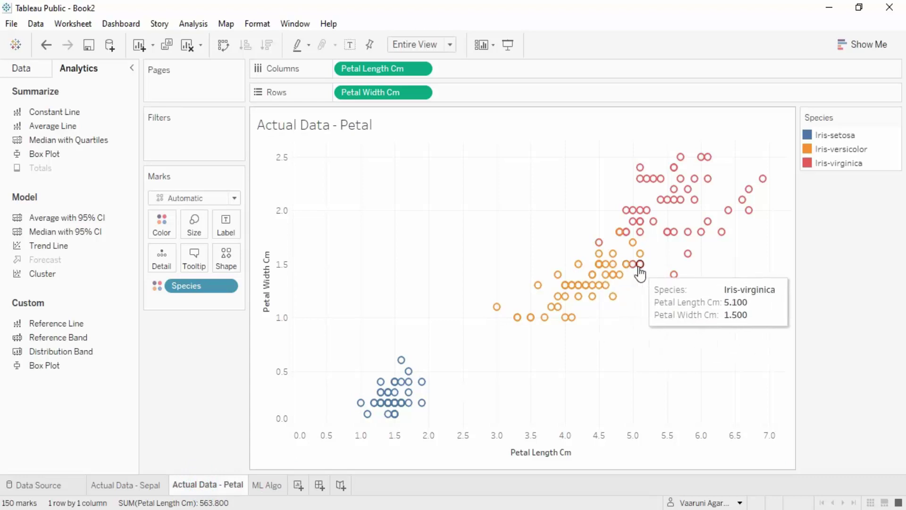
{"action": "mouse_move", "coordinate": [678, 280]}
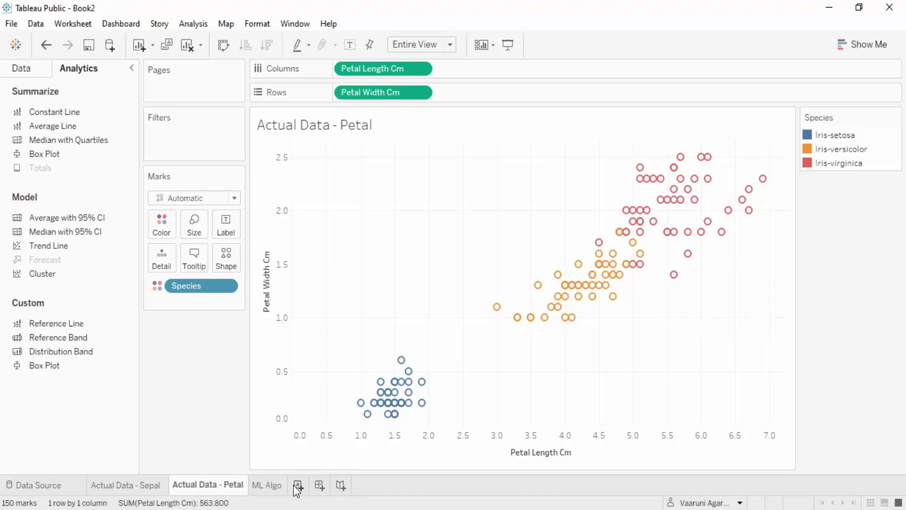
{"action": "left_click", "coordinate": [267, 484]}
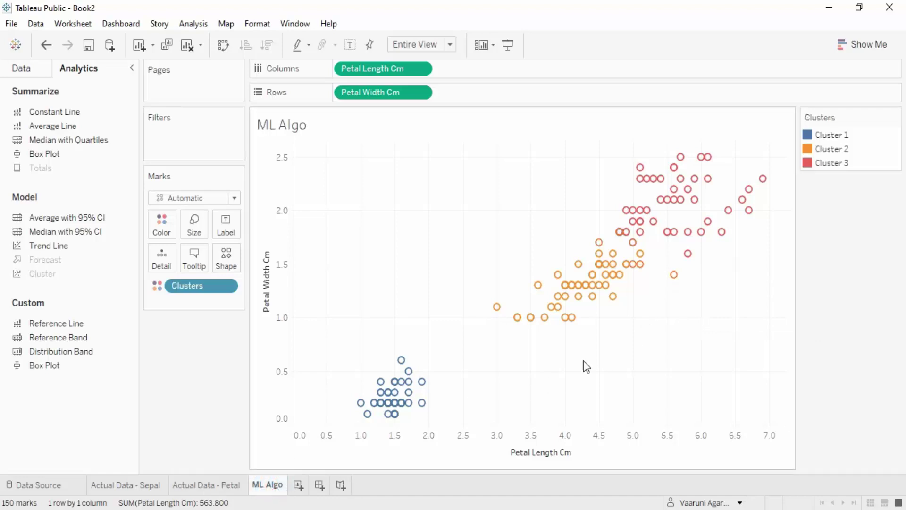
{"action": "mouse_move", "coordinate": [643, 269]}
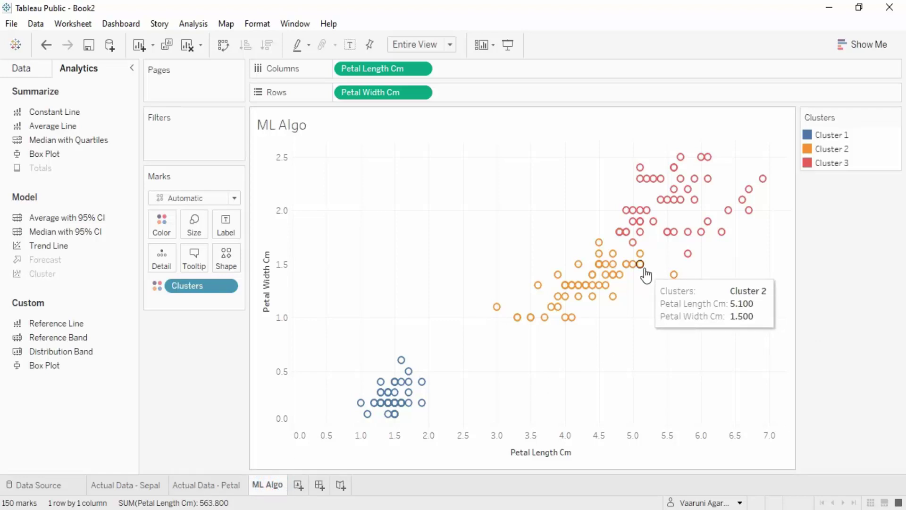
{"action": "mouse_move", "coordinate": [671, 283]}
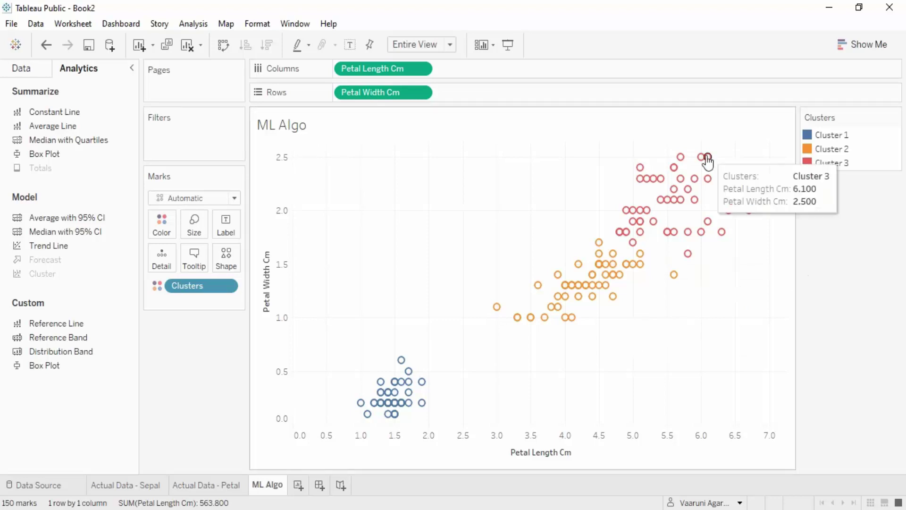
{"action": "left_click", "coordinate": [29, 67]}
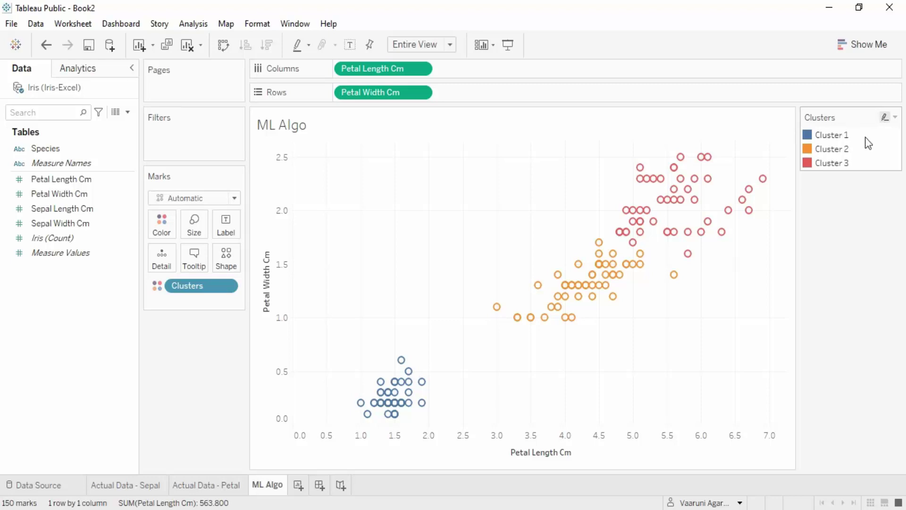
{"action": "left_click", "coordinate": [207, 488]}
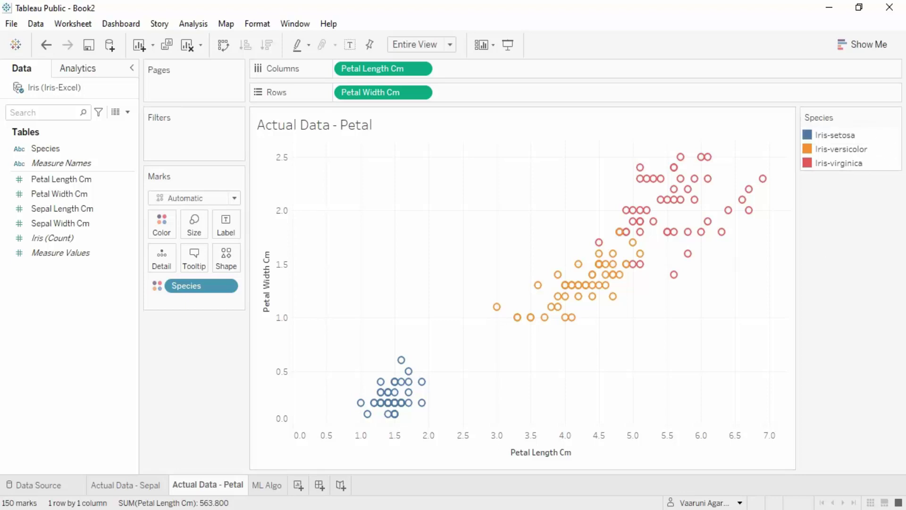
{"action": "left_click", "coordinate": [263, 489]}
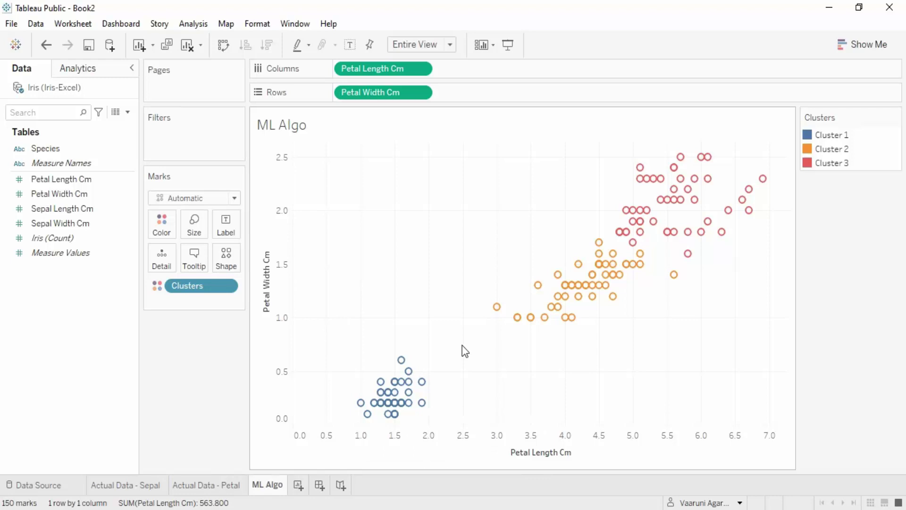
Save the clusters as a data field named Clusters - K Means and remove the original Clusters from the ML Algo color encoding.
{"action": "left_click_drag", "start_coordinate": [183, 287], "coordinate": [76, 141]}
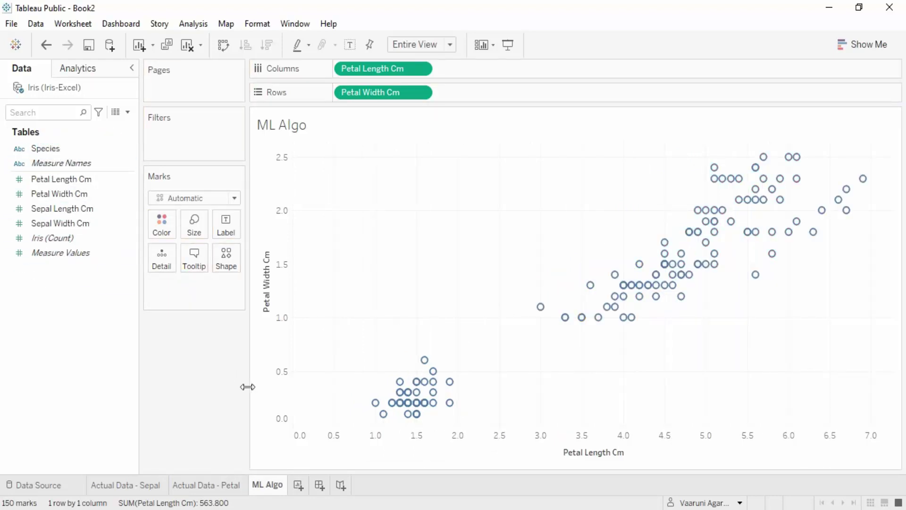
{"action": "key", "text": "ctrl+z"}
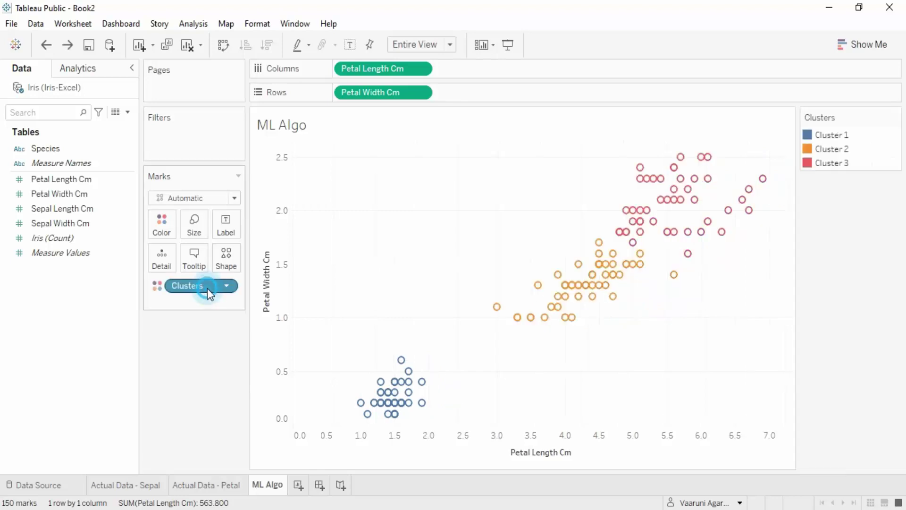
{"action": "left_click_drag", "start_coordinate": [207, 287], "coordinate": [63, 307]}
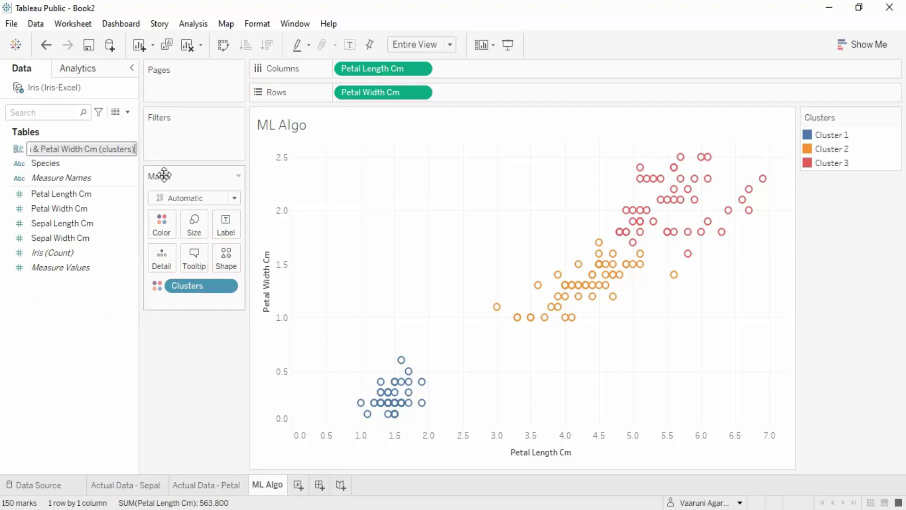
{"action": "type", "text": "C"}
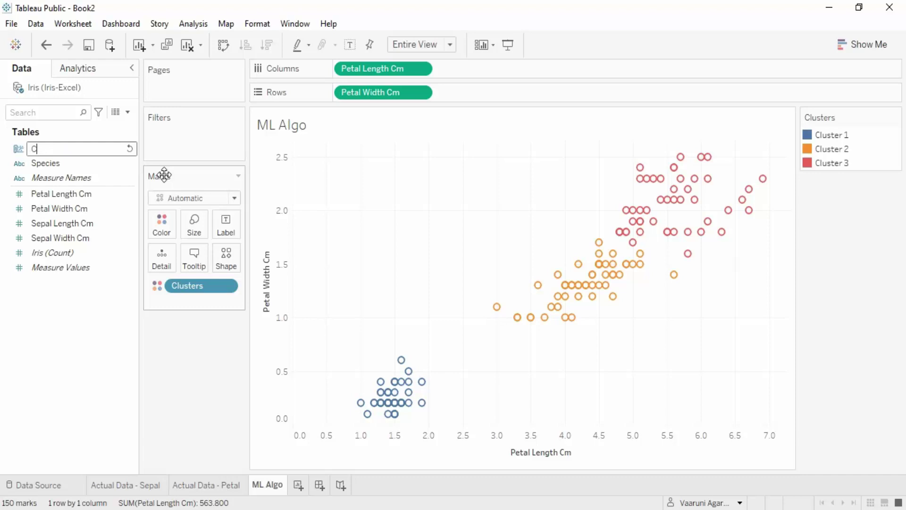
{"action": "type", "text": "lusters - K Means"}
{"action": "key", "text": "Return"}
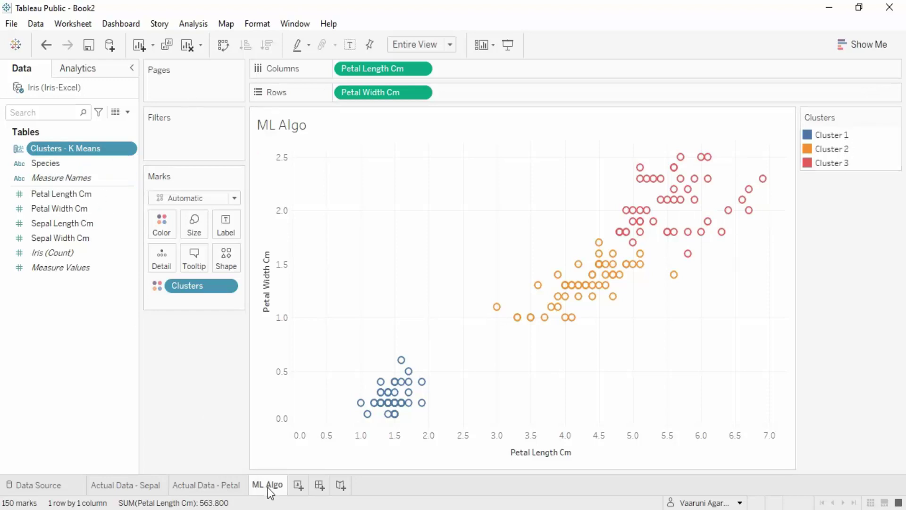
{"action": "left_click_drag", "start_coordinate": [201, 293], "coordinate": [240, 407]}
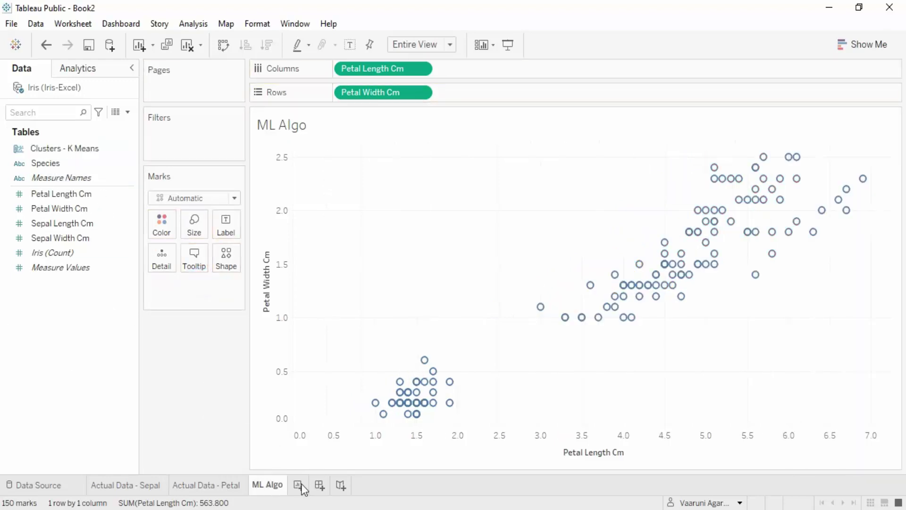
From the Actual Data - Petal sheet, edit the Clusters - K Means group and rename Cluster 1 as Iris-setosa.
{"action": "left_click", "coordinate": [190, 485]}
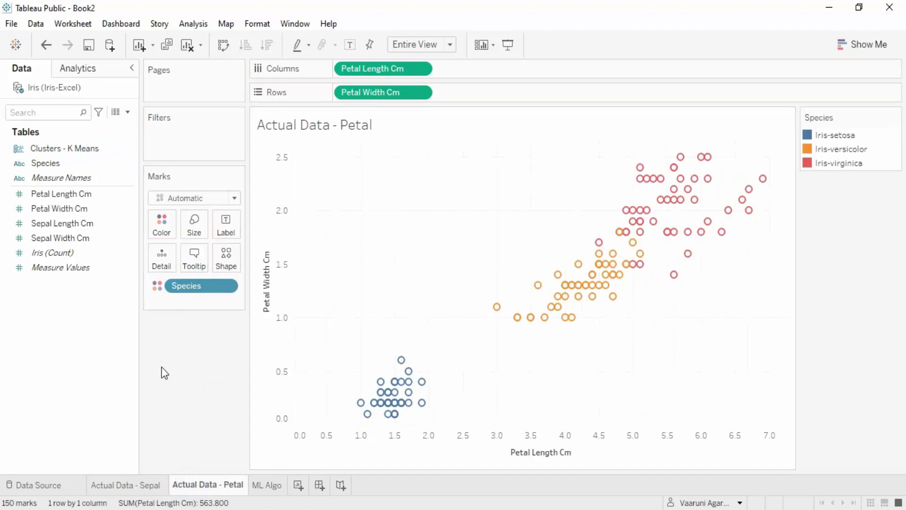
{"action": "right_click", "coordinate": [43, 151]}
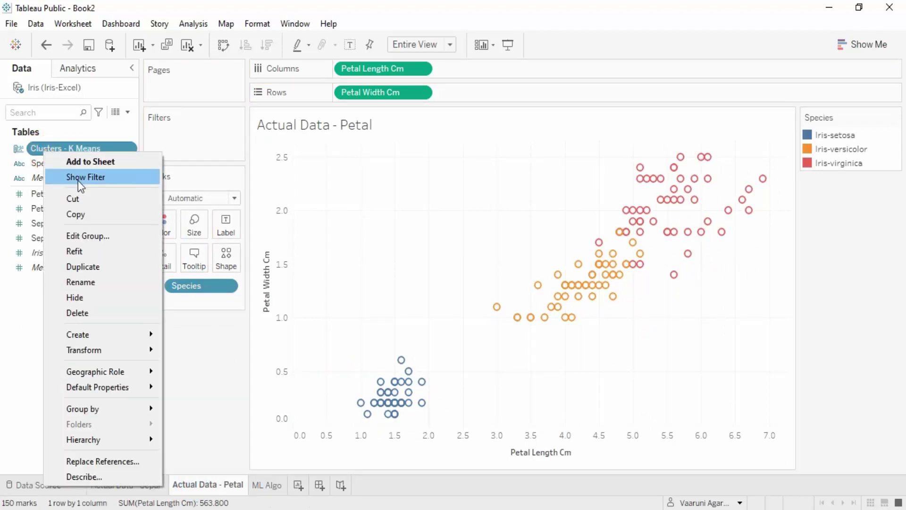
{"action": "left_click", "coordinate": [86, 238]}
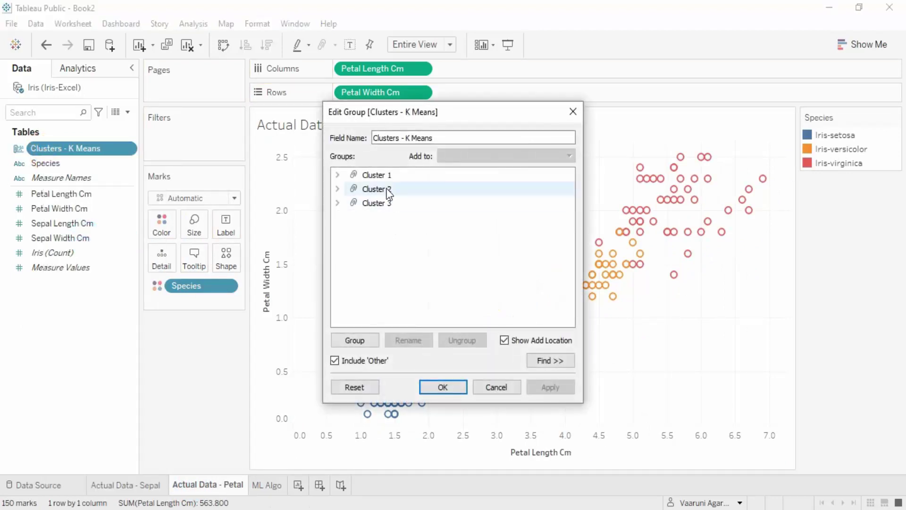
{"action": "left_click", "coordinate": [379, 175]}
{"action": "left_click", "coordinate": [416, 333]}
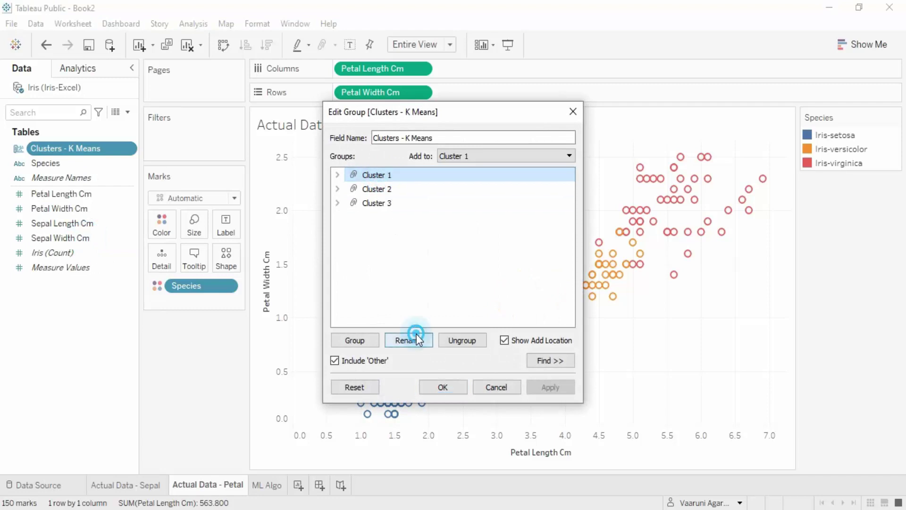
{"action": "type", "text": "Iris"}
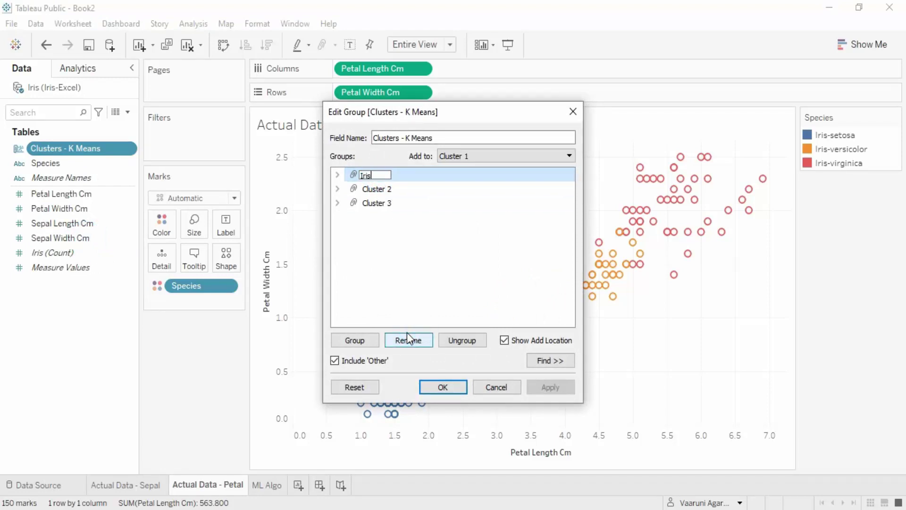
{"action": "type", "text": "-setosa"}
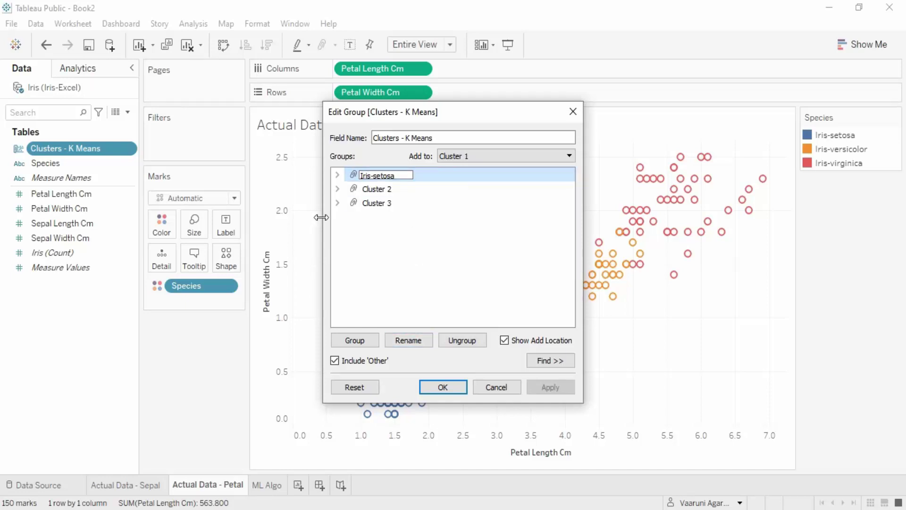
Rename Cluster 2 as Iris-versicolor and Cluster 3 as Iris-virginica, and apply the group changes.
{"action": "left_click", "coordinate": [395, 188]}
{"action": "left_click", "coordinate": [409, 338]}
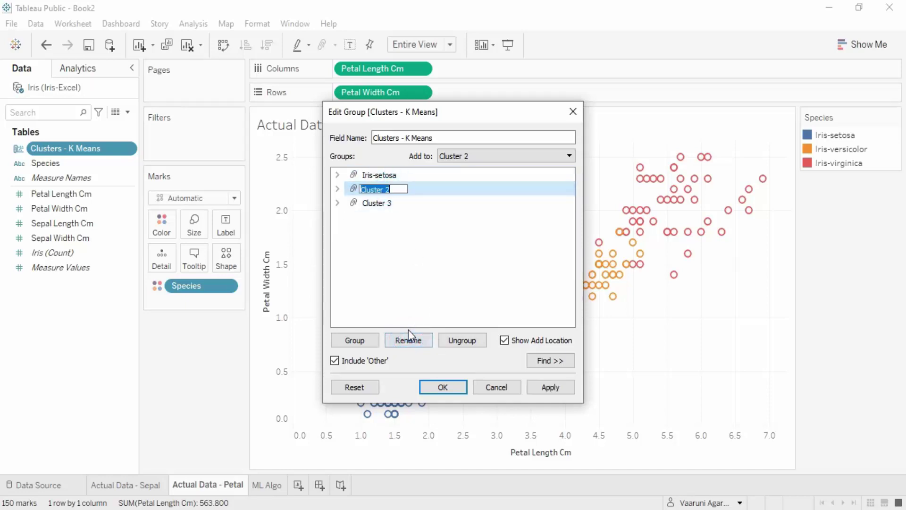
{"action": "type", "text": "Iris-versicolor"}
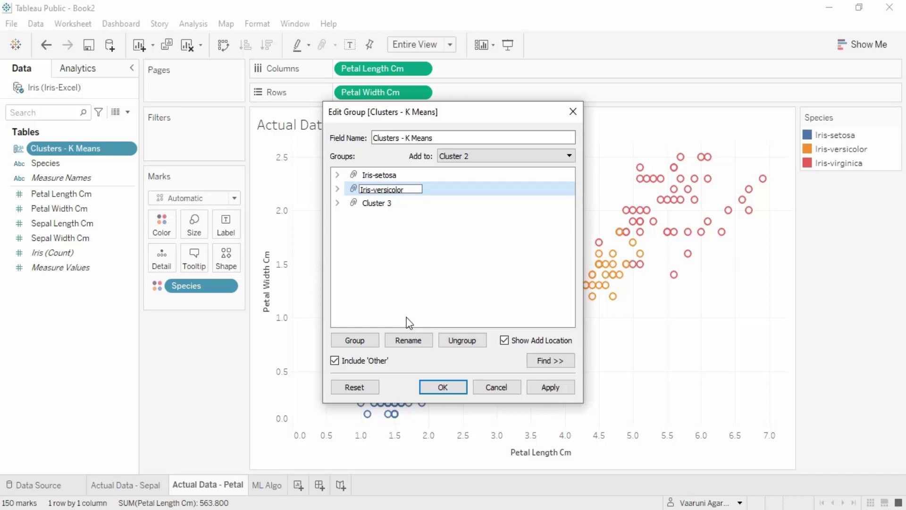
{"action": "left_click", "coordinate": [380, 206]}
{"action": "left_click", "coordinate": [417, 340]}
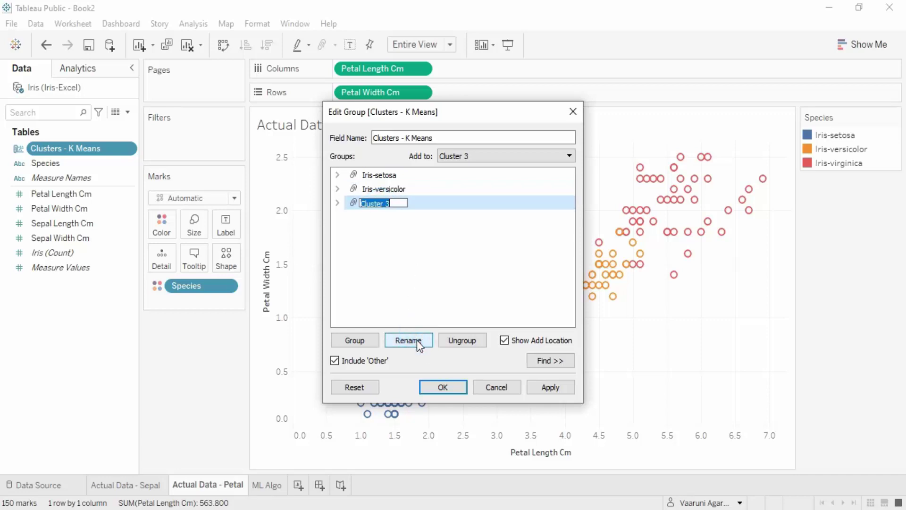
{"action": "type", "text": "Iris-virginica"}
{"action": "key", "text": "Return"}
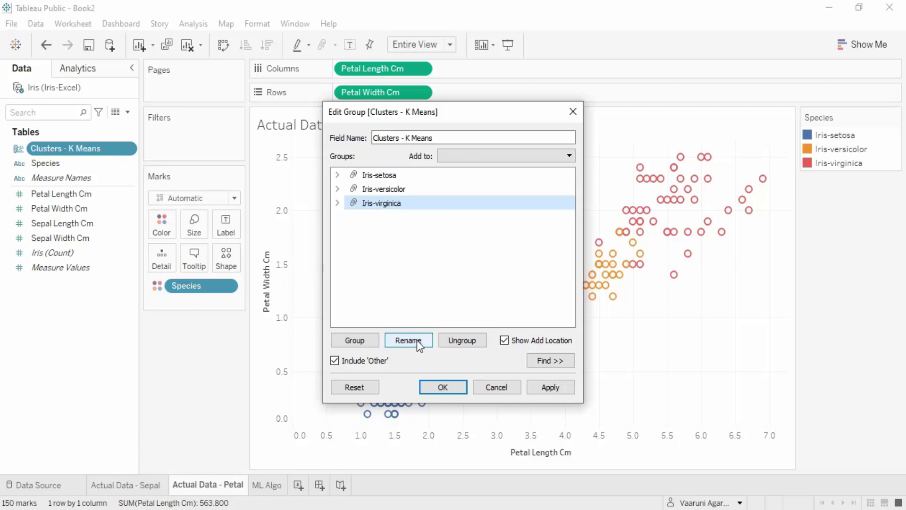
{"action": "left_click", "coordinate": [550, 388]}
{"action": "left_click", "coordinate": [437, 392]}
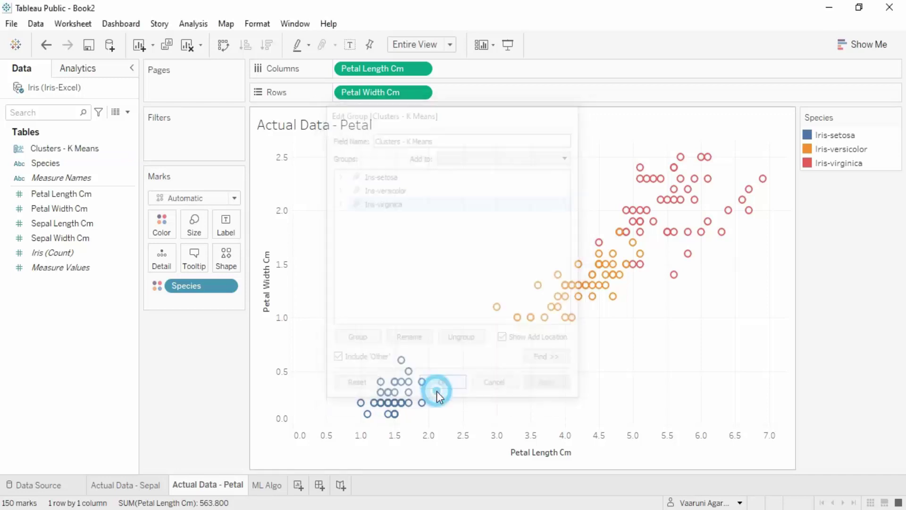
Color the ML Algo scatter plot by the Clusters - K Means field.
{"action": "left_click", "coordinate": [259, 483]}
{"action": "left_click_drag", "start_coordinate": [68, 151], "coordinate": [159, 238]}
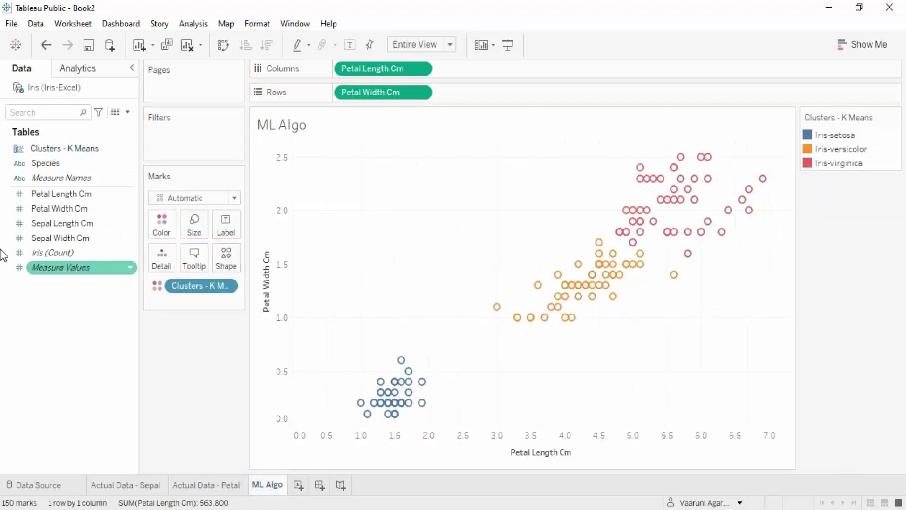